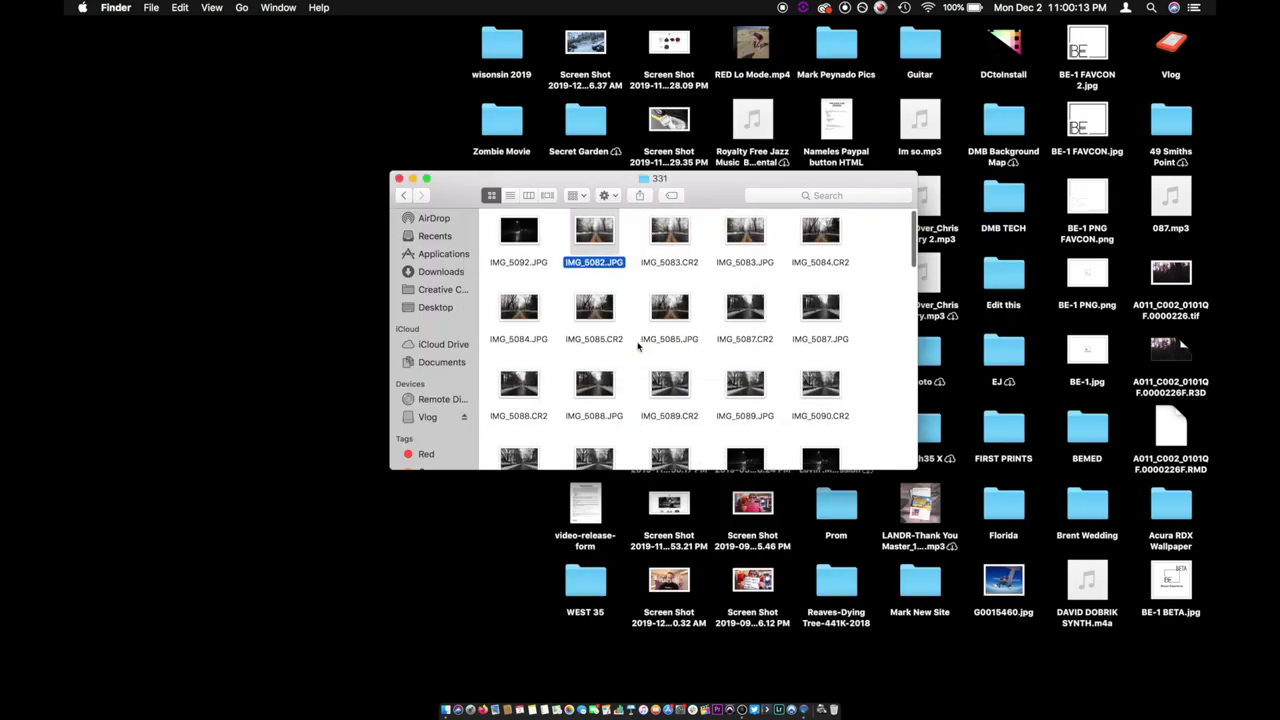
- Close the preview and select the 331 folder's photos, starting with IMG_5105.CR2
scroll(600, 343, down, 3)
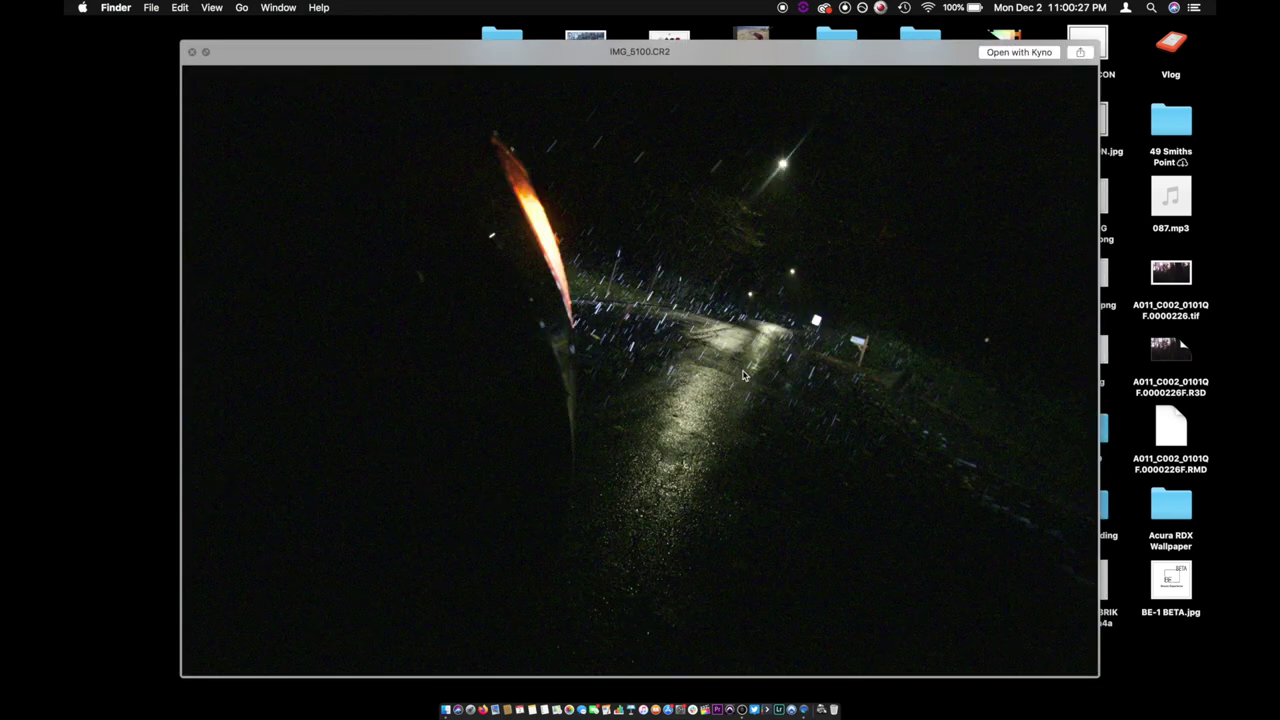
key(space)
scroll(743, 372, down, 3)
click(743, 372)
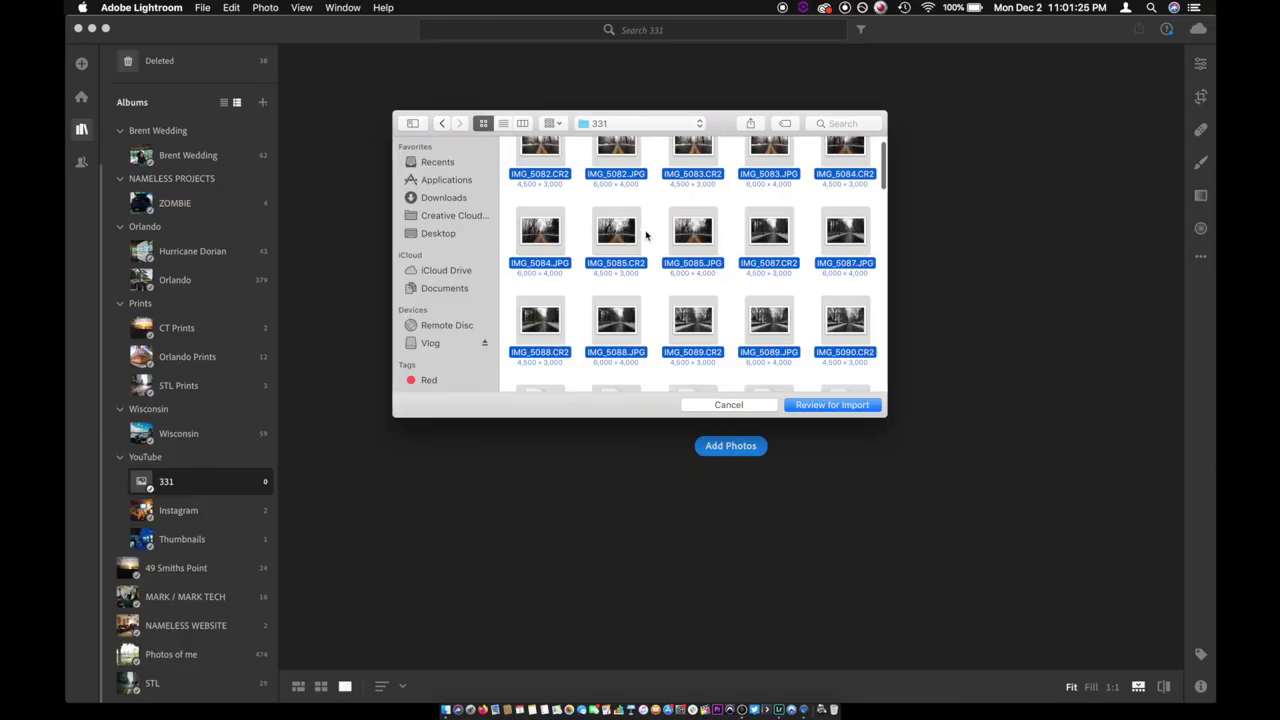
- Import the chosen 331 folder photos into the 331 album and scroll through them
scroll(646, 235, down, 15)
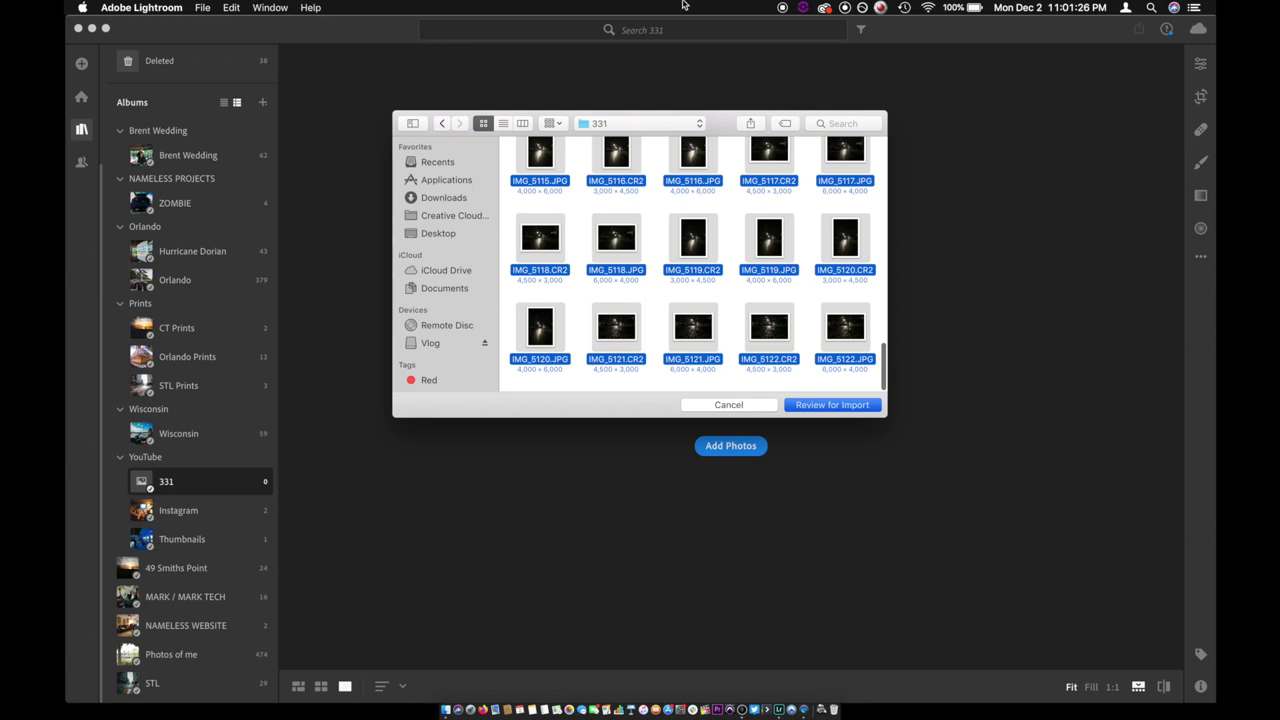
key(Return)
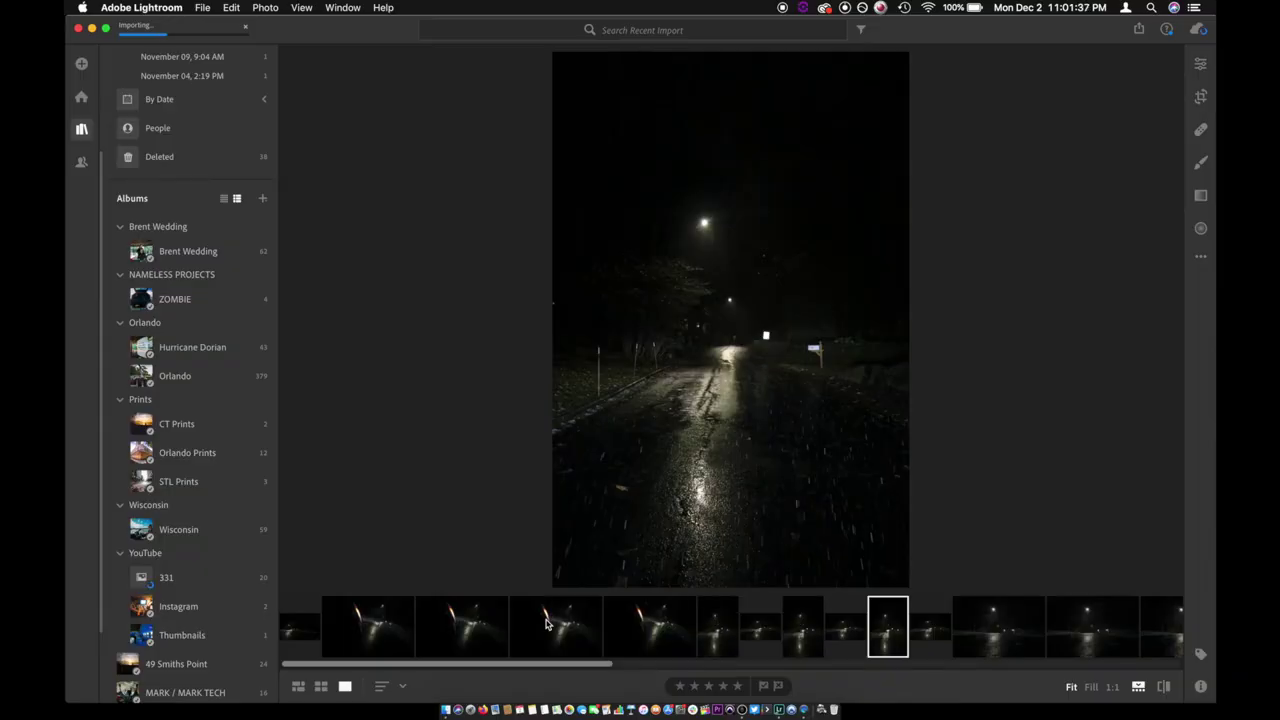
scroll(546, 624, right, 5)
scroll(546, 624, right, 10)
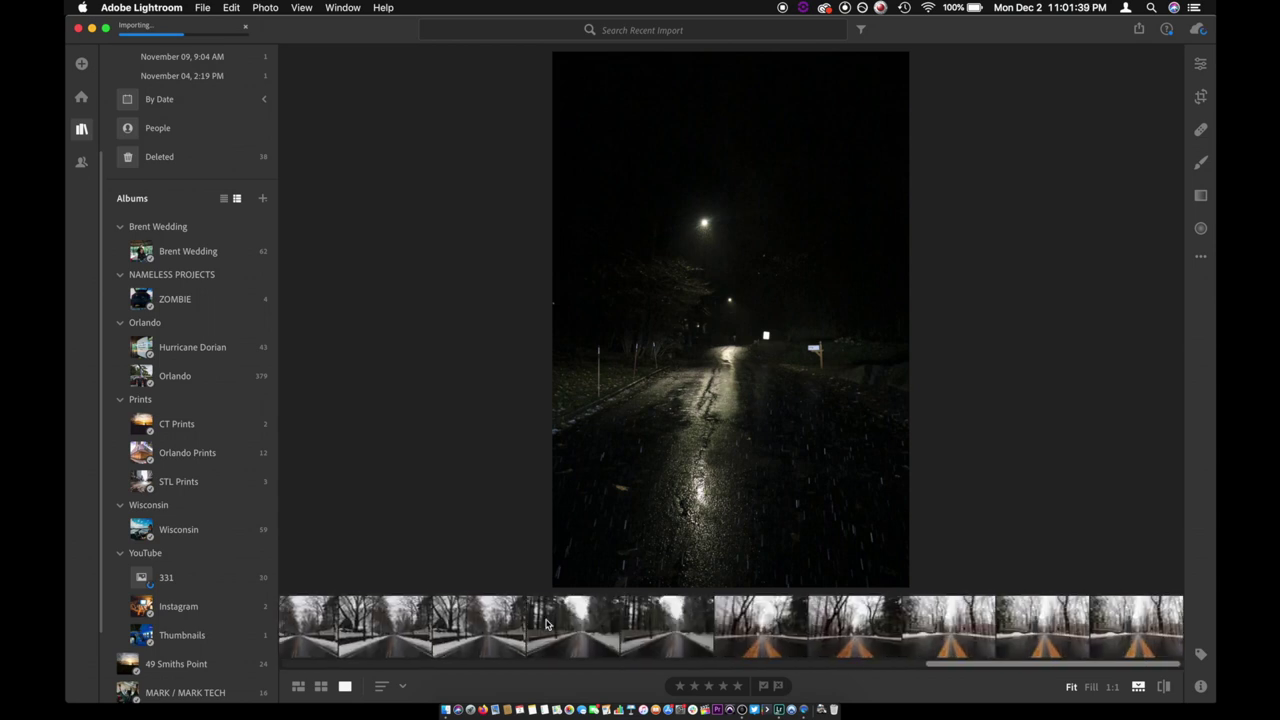
scroll(546, 624, left, 15)
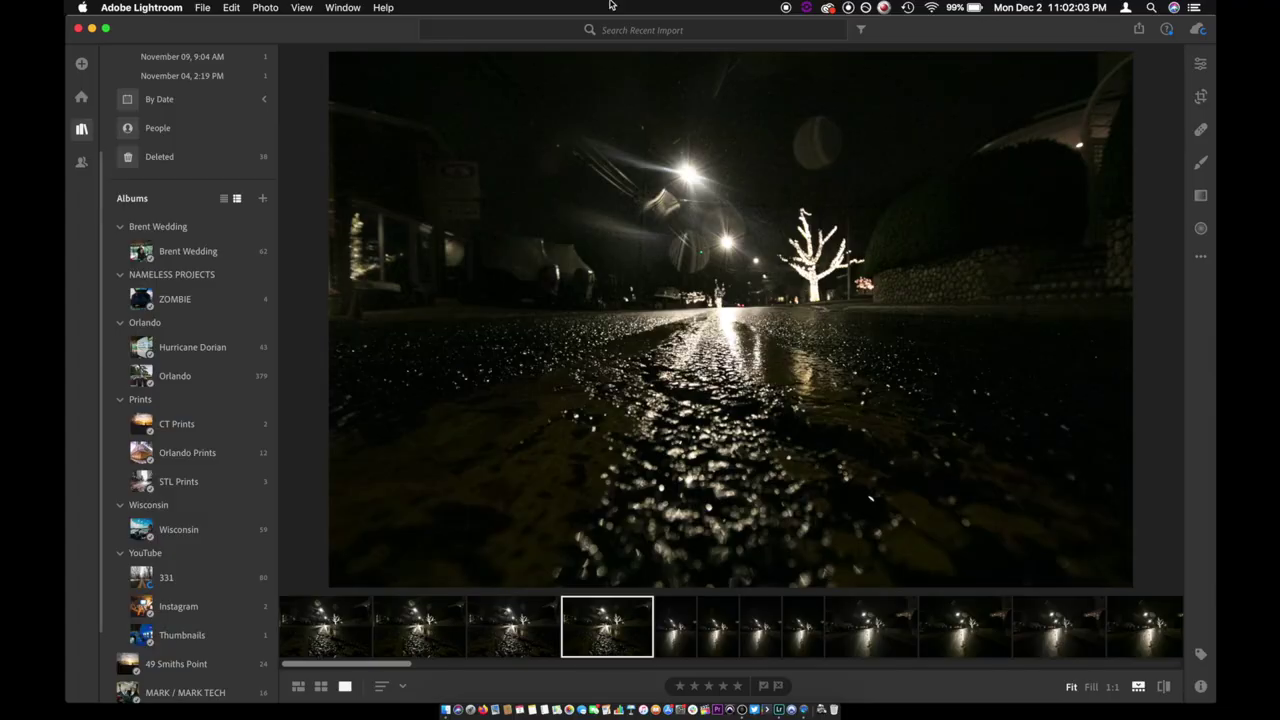
- Delete two unwanted night street shots, leaving 78 photos in the album
key(Right)
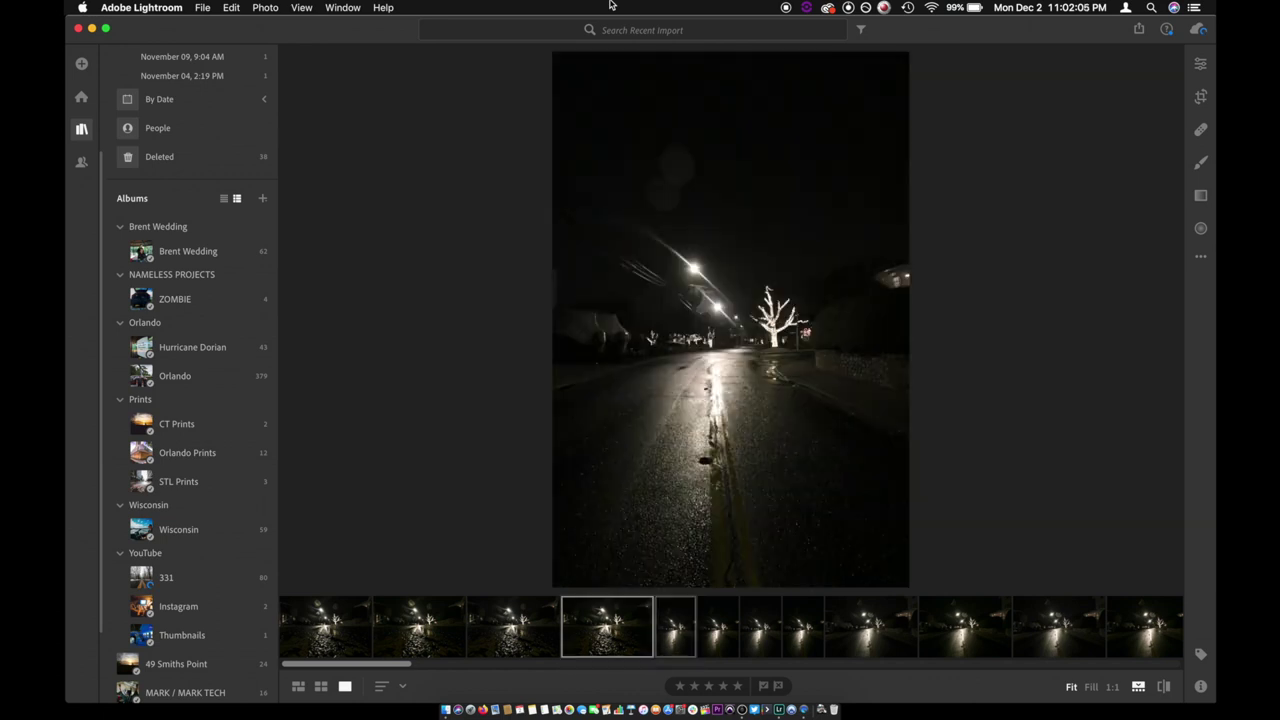
key(Left)
key(Left)
key(Left)
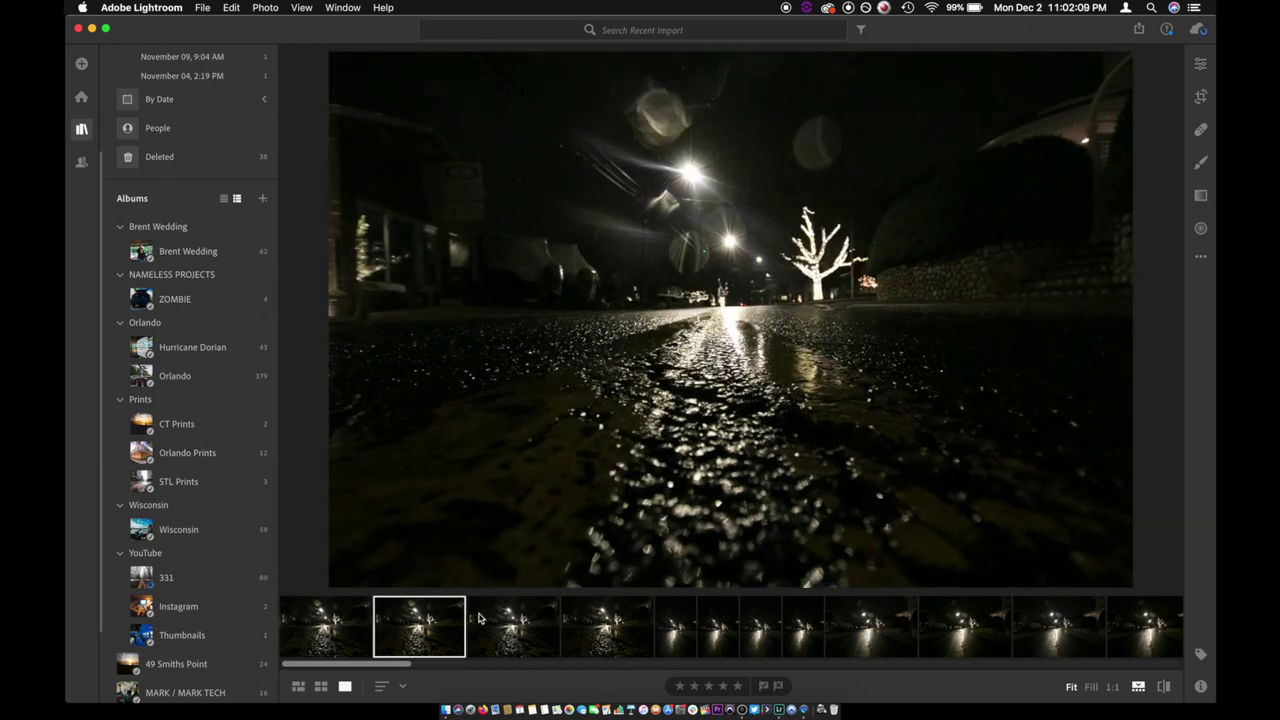
key(BackSpace)
key(Return)
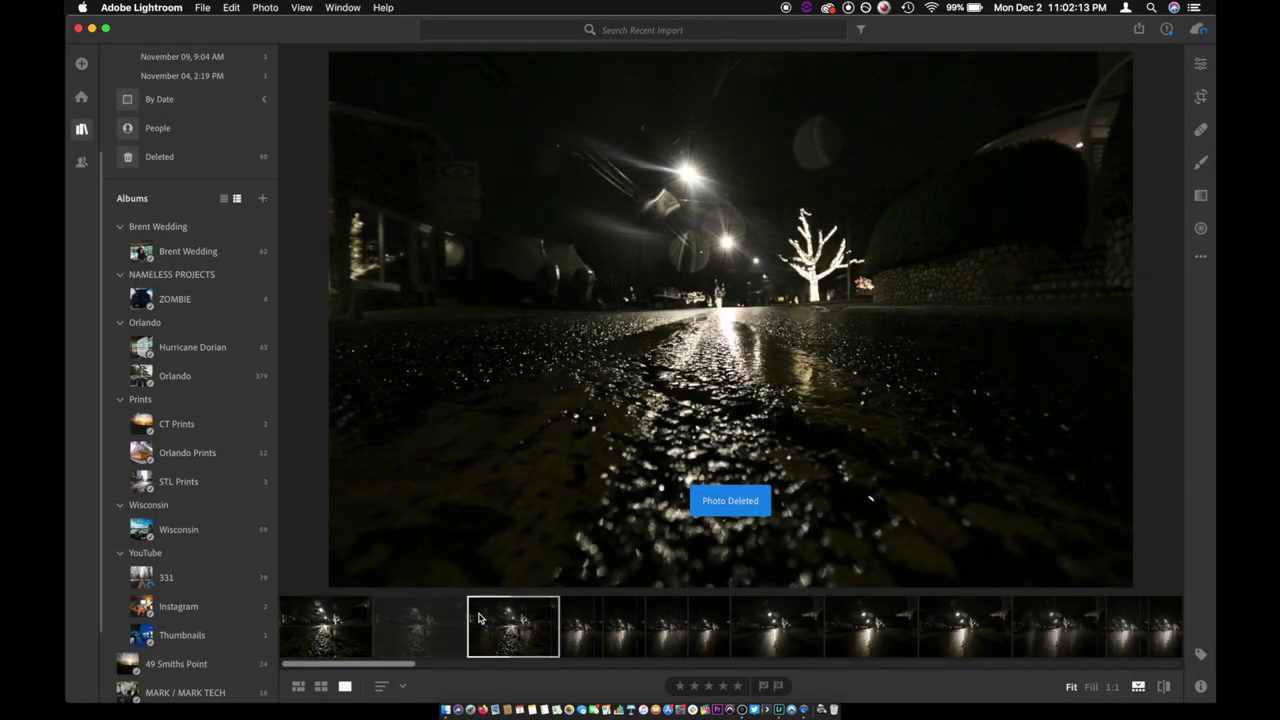
key(BackSpace)
key(Return)
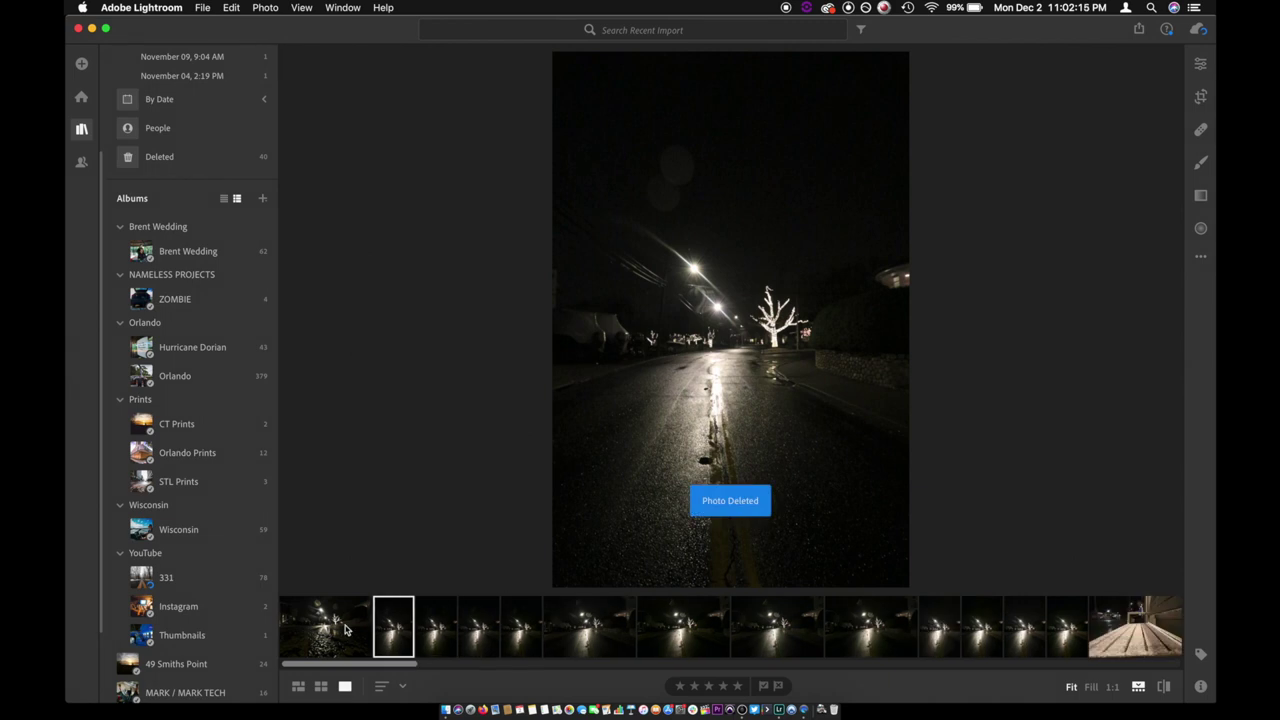
click(343, 627)
- Auto-straighten the wet-street night photo to +0.24 and bring up the Presets list
click(1200, 94)
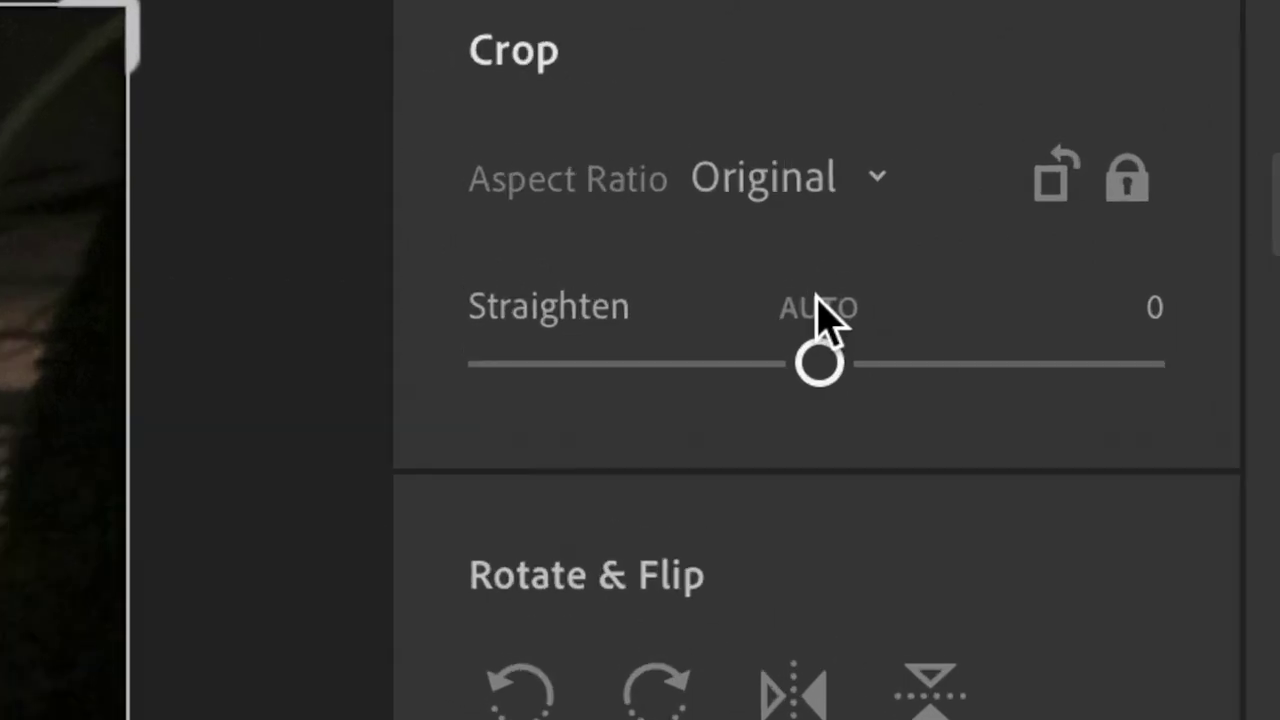
click(818, 308)
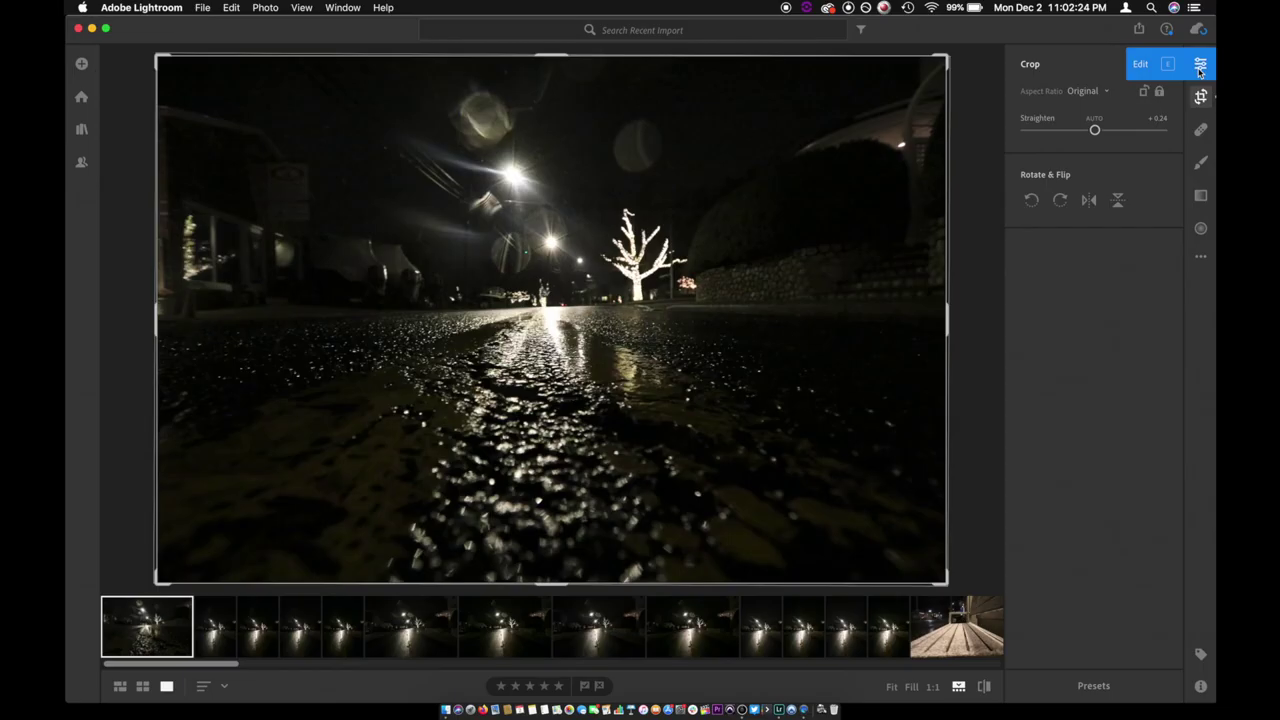
click(1200, 66)
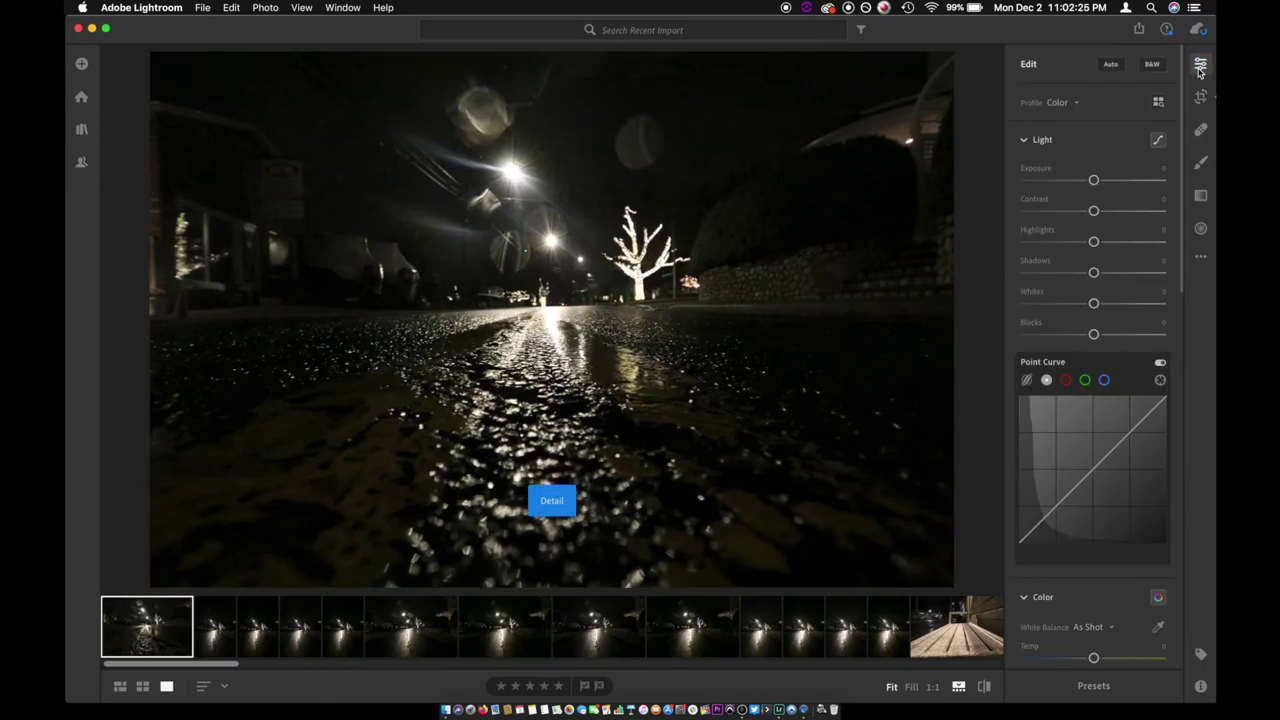
click(1093, 687)
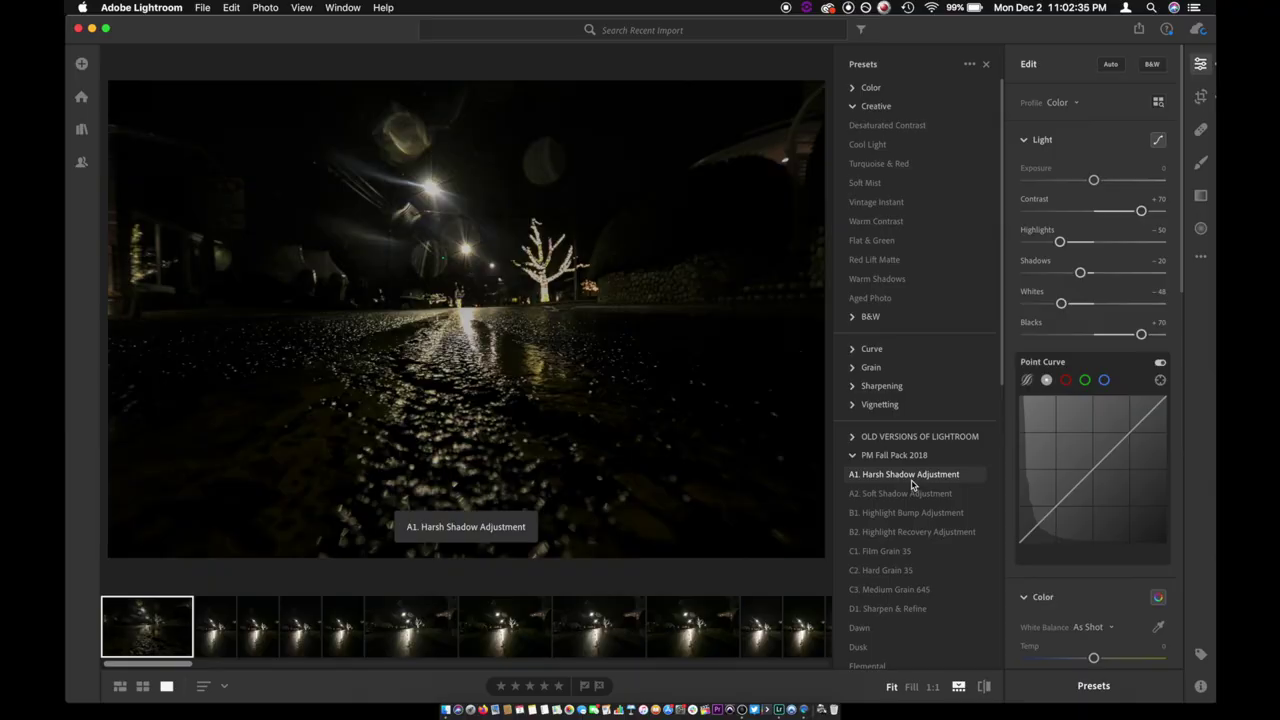
- Apply PM Fall Pack 2018 > D1. Sharpen & Refine, giving Exposure +0.30 and Contrast −30
scroll(905, 548, down, 2)
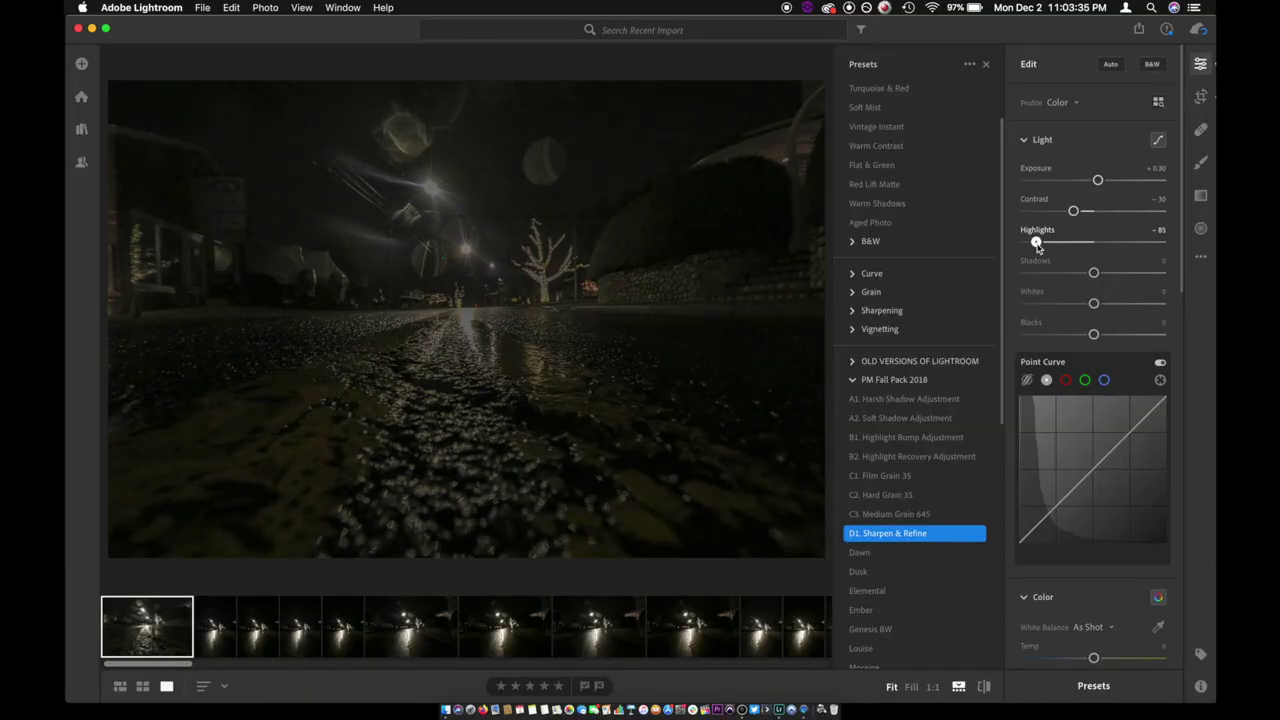
drag(1038, 246, 1070, 248)
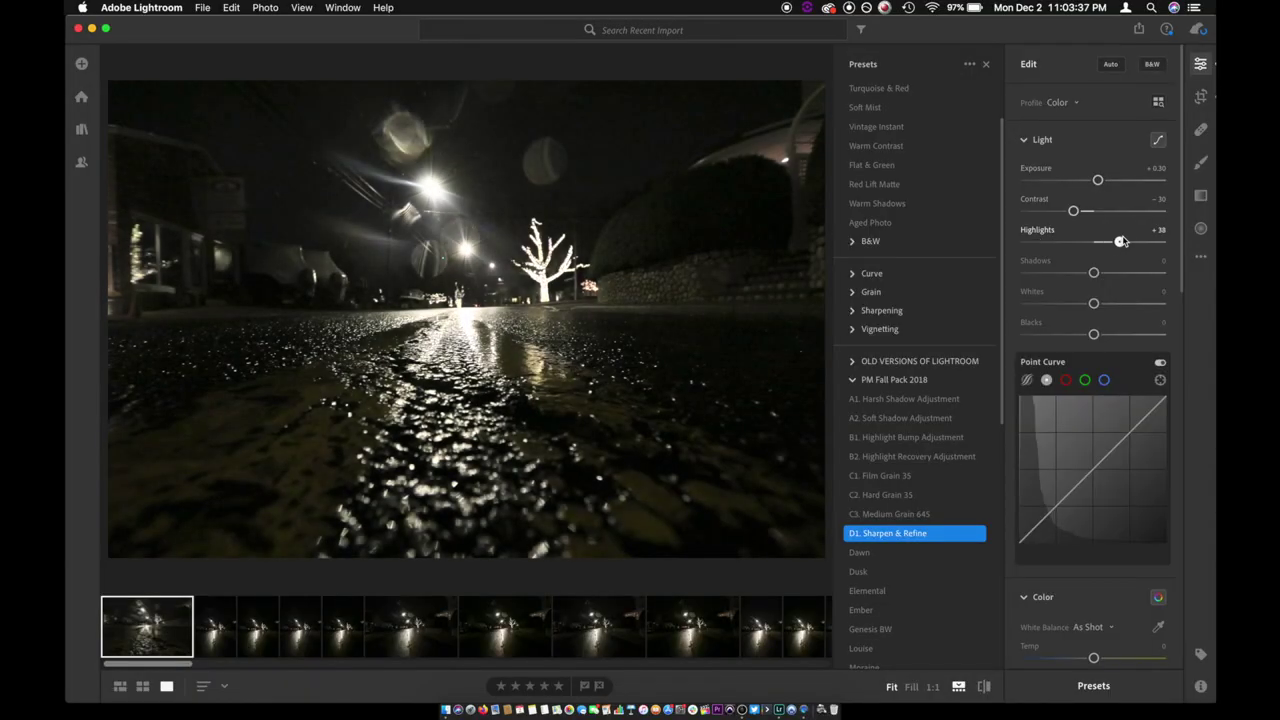
- Set Highlights to +18, Shadows to 0, Whites to +55 and Blacks to −20
mouse_move(1122, 241)
mouse_down()
mouse_move(1154, 240)
mouse_move(1114, 243)
mouse_move(1128, 244)
mouse_move(1108, 257)
mouse_up()
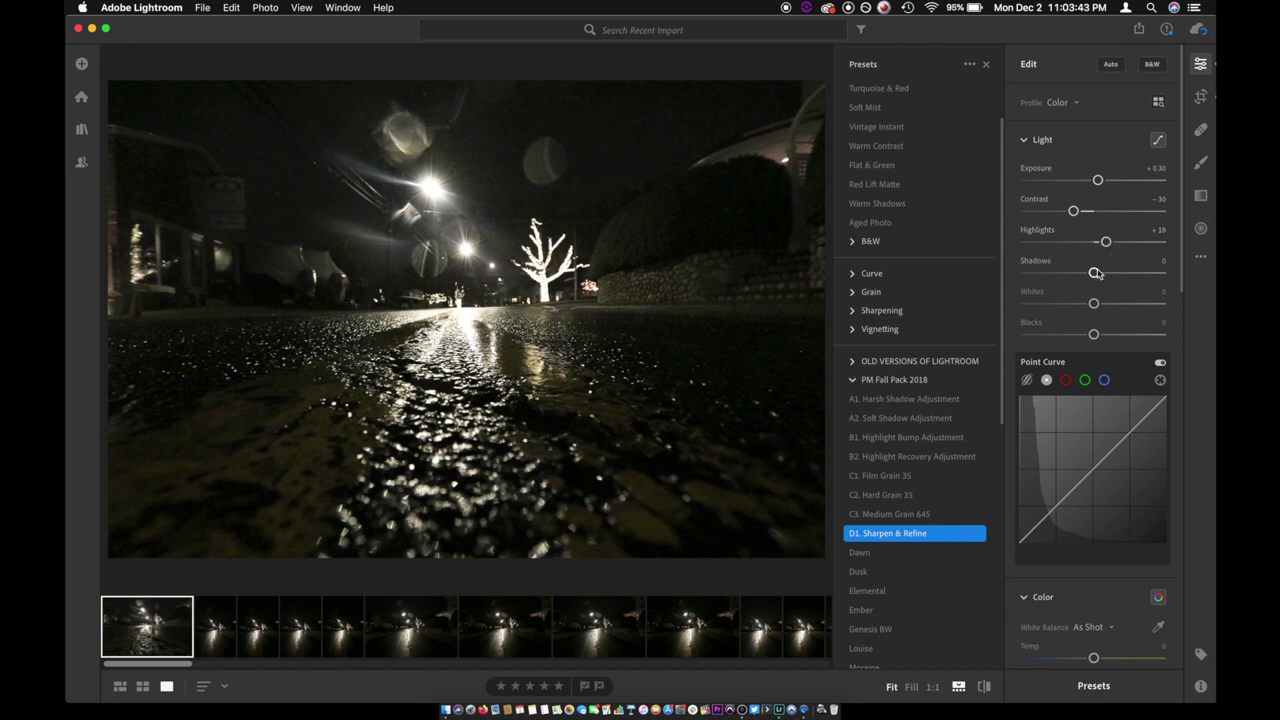
mouse_move(1095, 277)
mouse_down()
mouse_move(1045, 284)
mouse_move(1165, 290)
mouse_move(1078, 297)
mouse_move(1090, 300)
mouse_up()
double_click(1090, 273)
drag(1090, 305, 1078, 348)
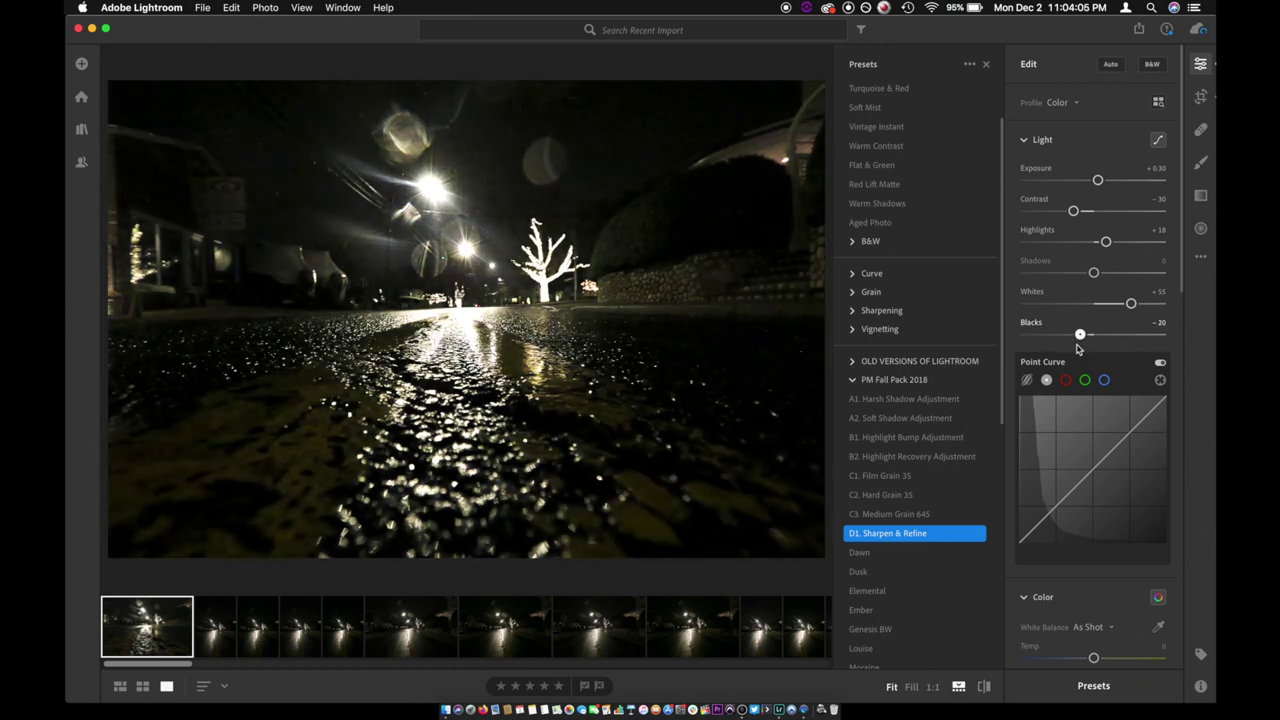
- Set Vibrance +11, Saturation +23, Texture +53, Clarity −16, Dehaze −12 and Grain 11
scroll(1080, 280, down, 10)
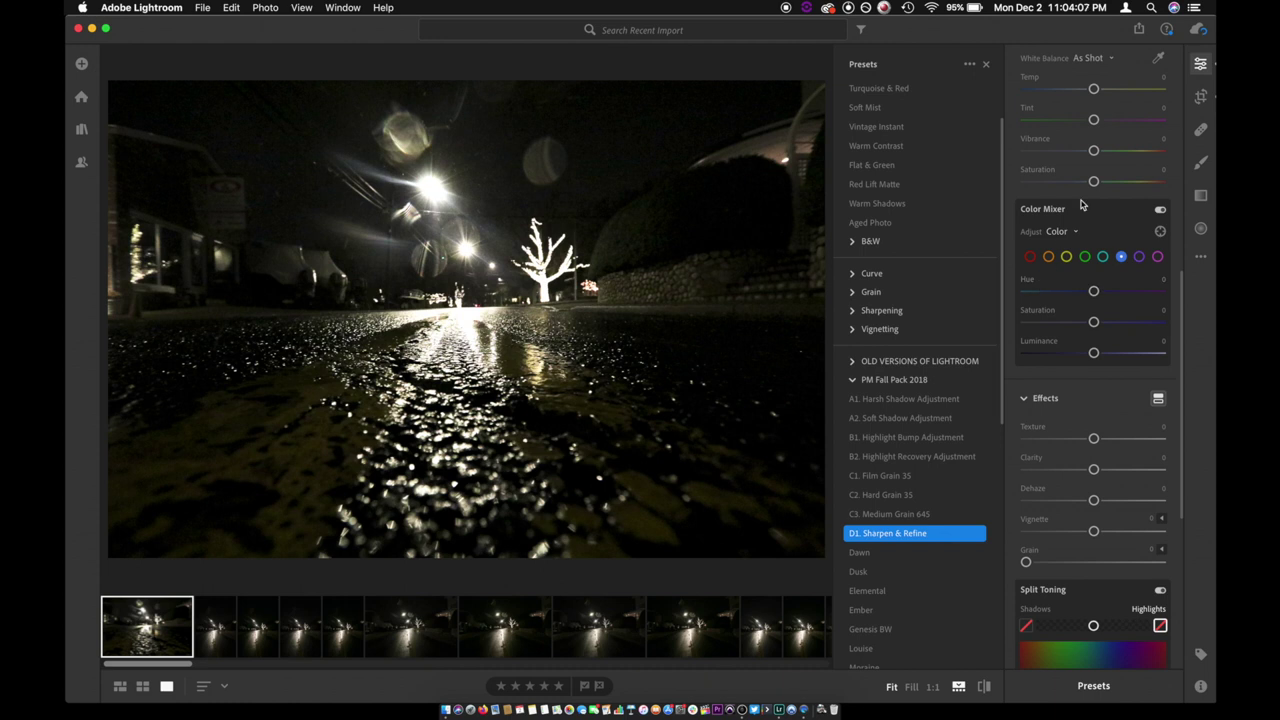
mouse_move(1093, 181)
mouse_down()
mouse_move(1057, 184)
mouse_move(1118, 190)
mouse_move(1094, 150)
mouse_move(1140, 150)
mouse_move(1069, 150)
mouse_move(1145, 169)
mouse_move(1072, 178)
mouse_move(1108, 177)
mouse_up()
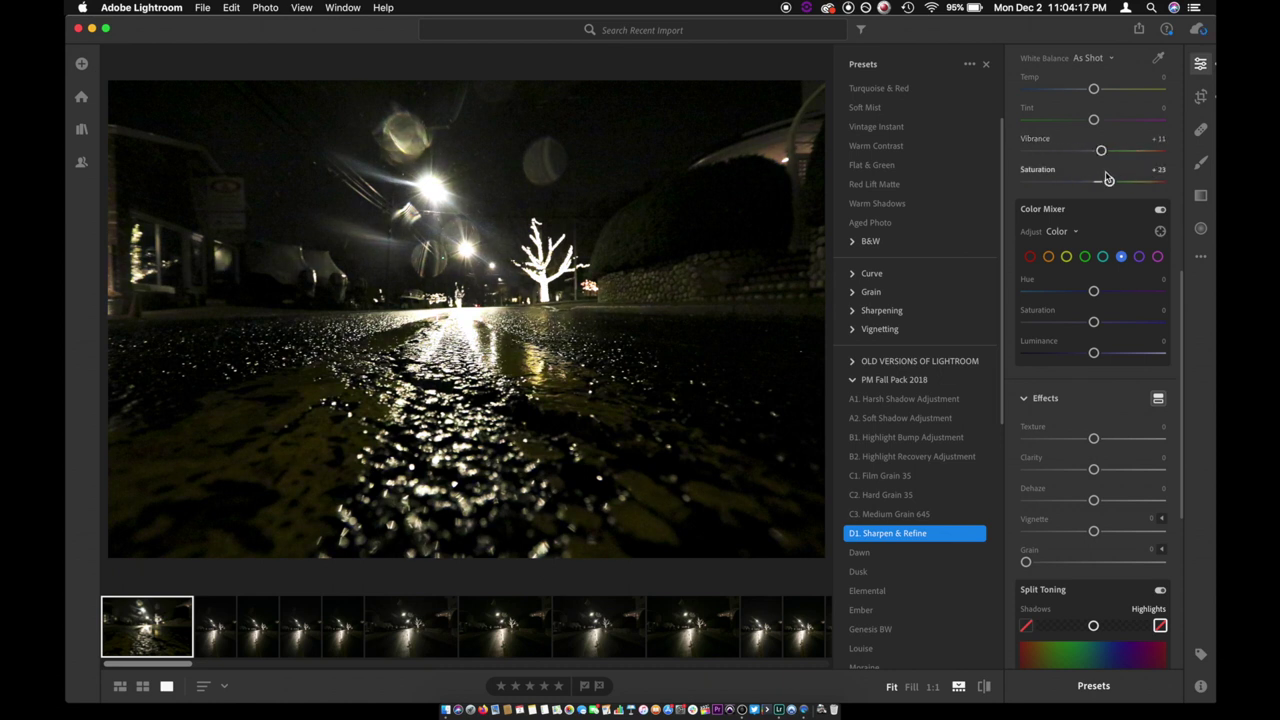
scroll(1108, 177, down, 3)
drag(1095, 350, 1083, 393)
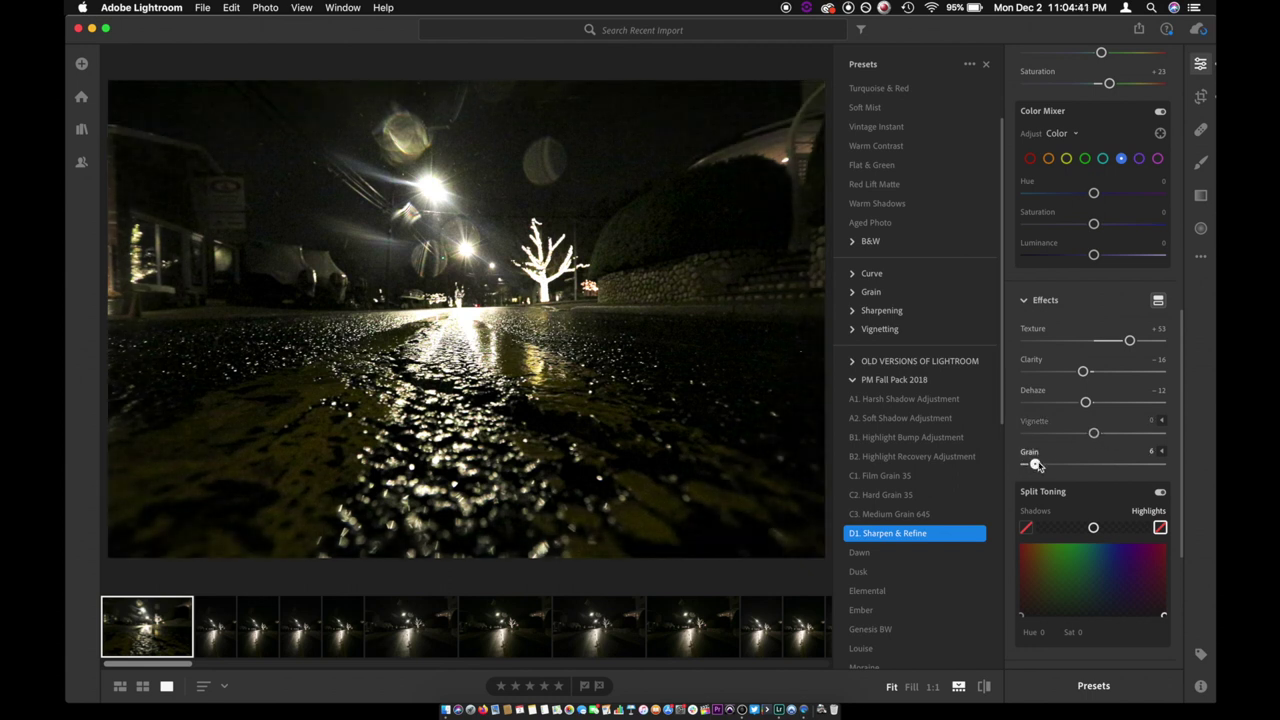
scroll(1041, 465, down, 5)
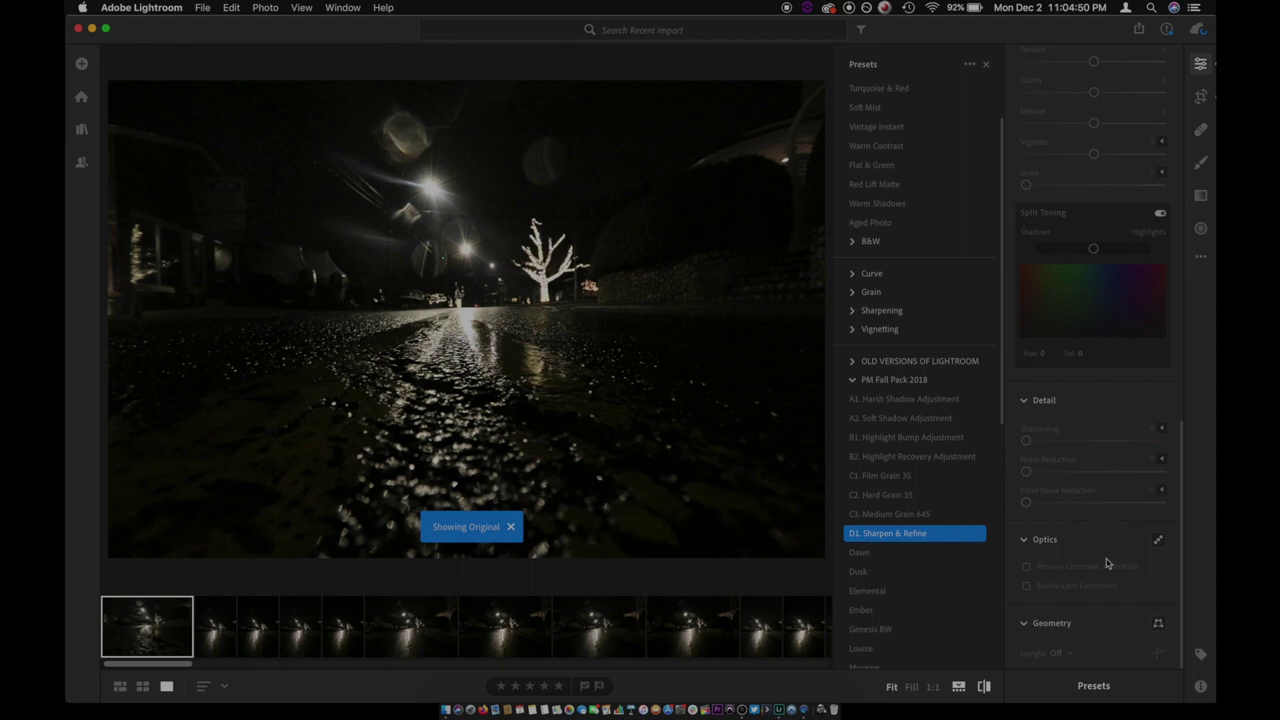
- Toggle before/after three times to compare the edited wet-street photo with its original
key(backslash)
key(backslash)
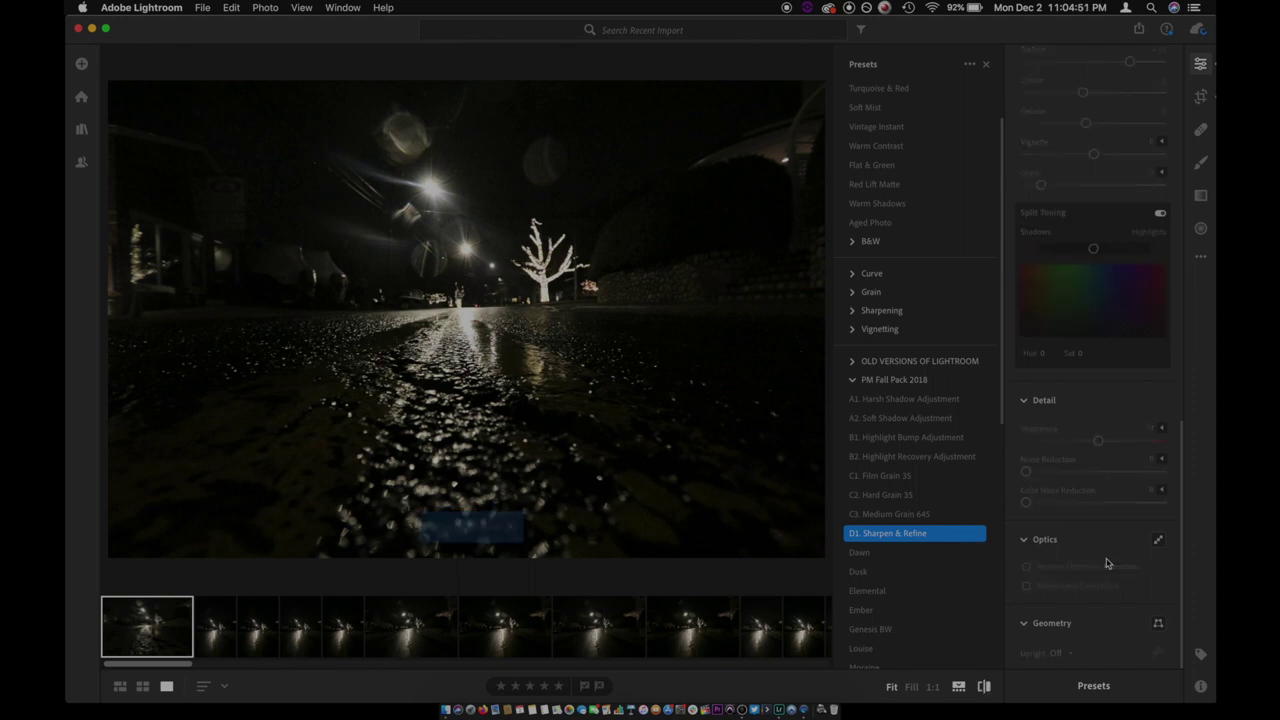
key(backslash)
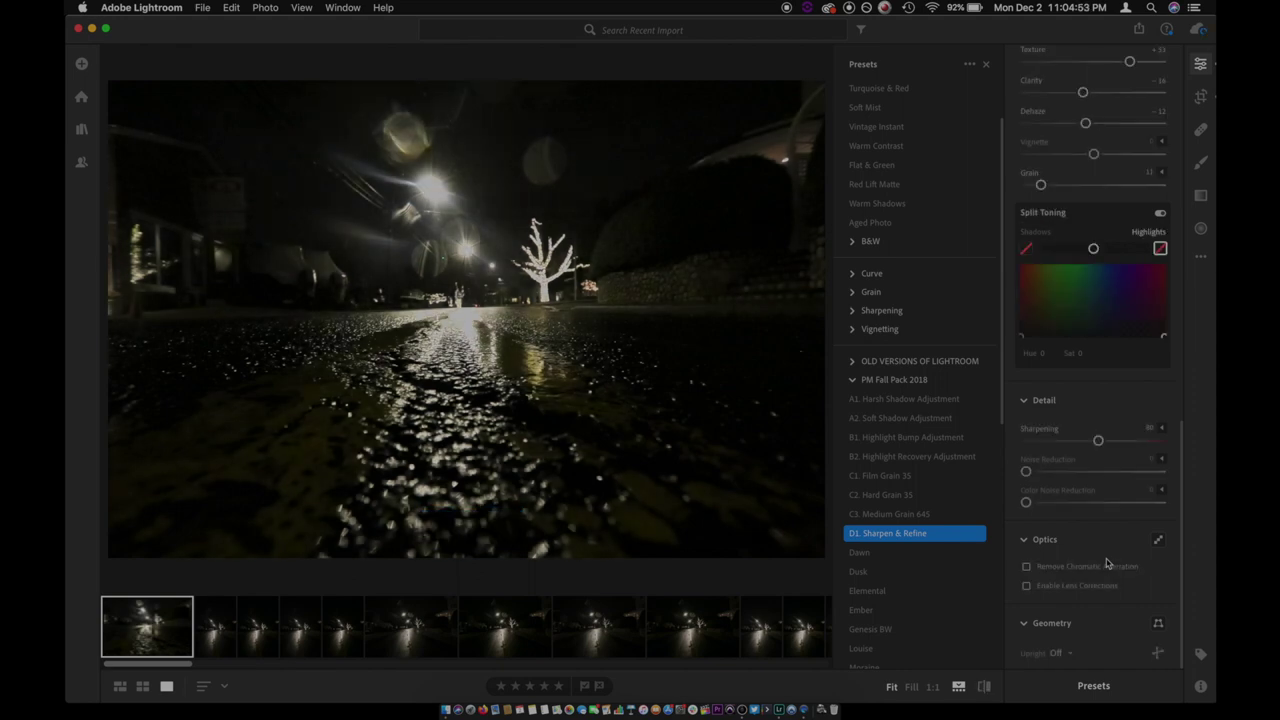
key(backslash)
key(backslash)
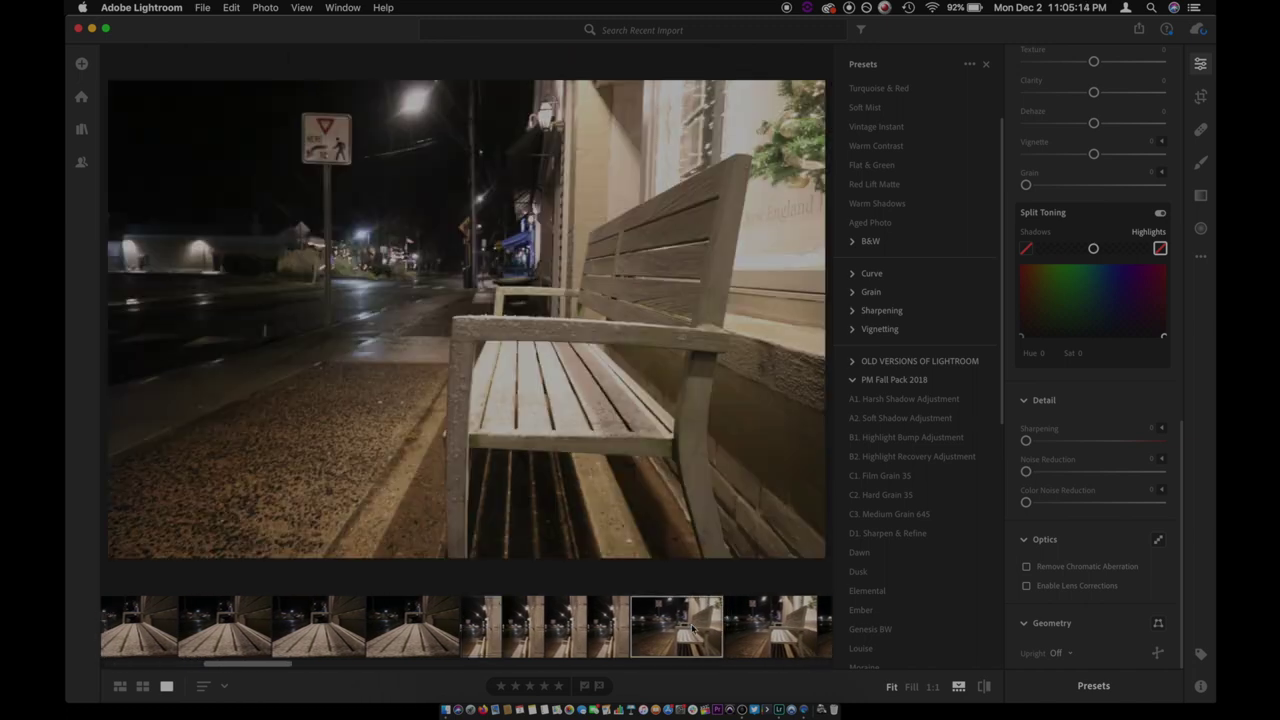
- Open the snowy bench photo from the filmstrip and try the A2. Soft Shadow Adjustment preset
scroll(692, 628, left, 5)
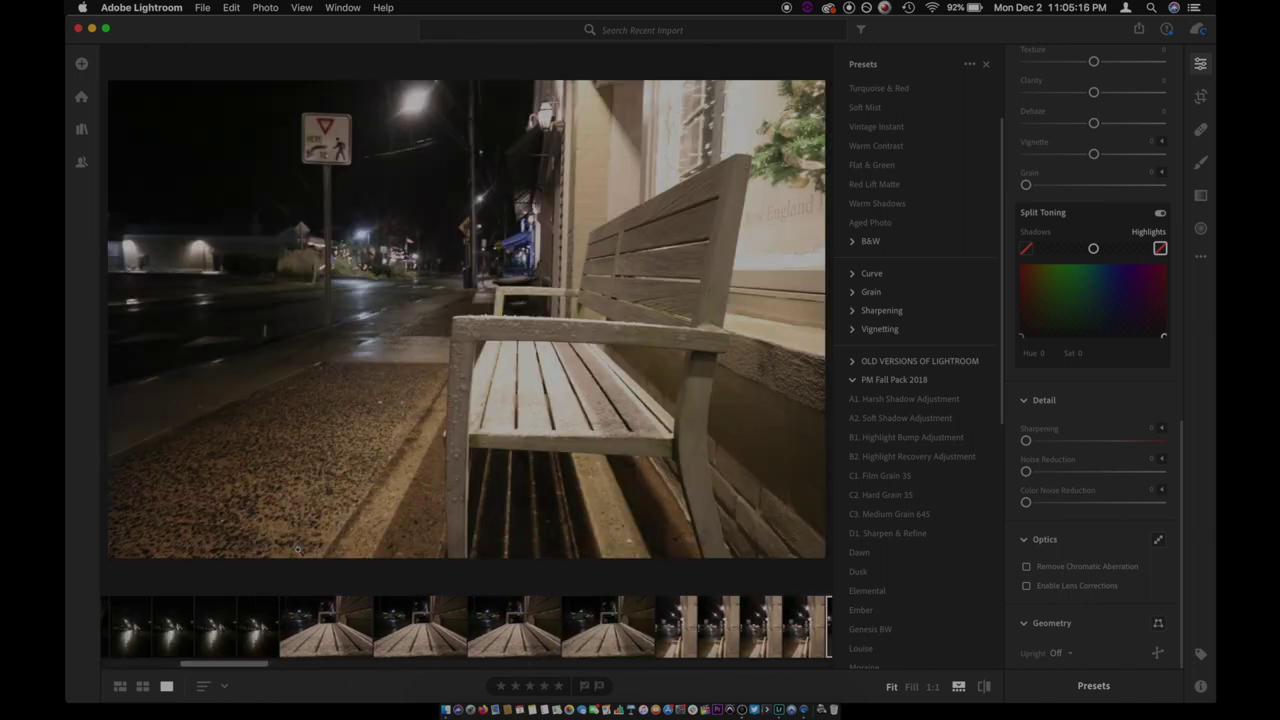
click(329, 628)
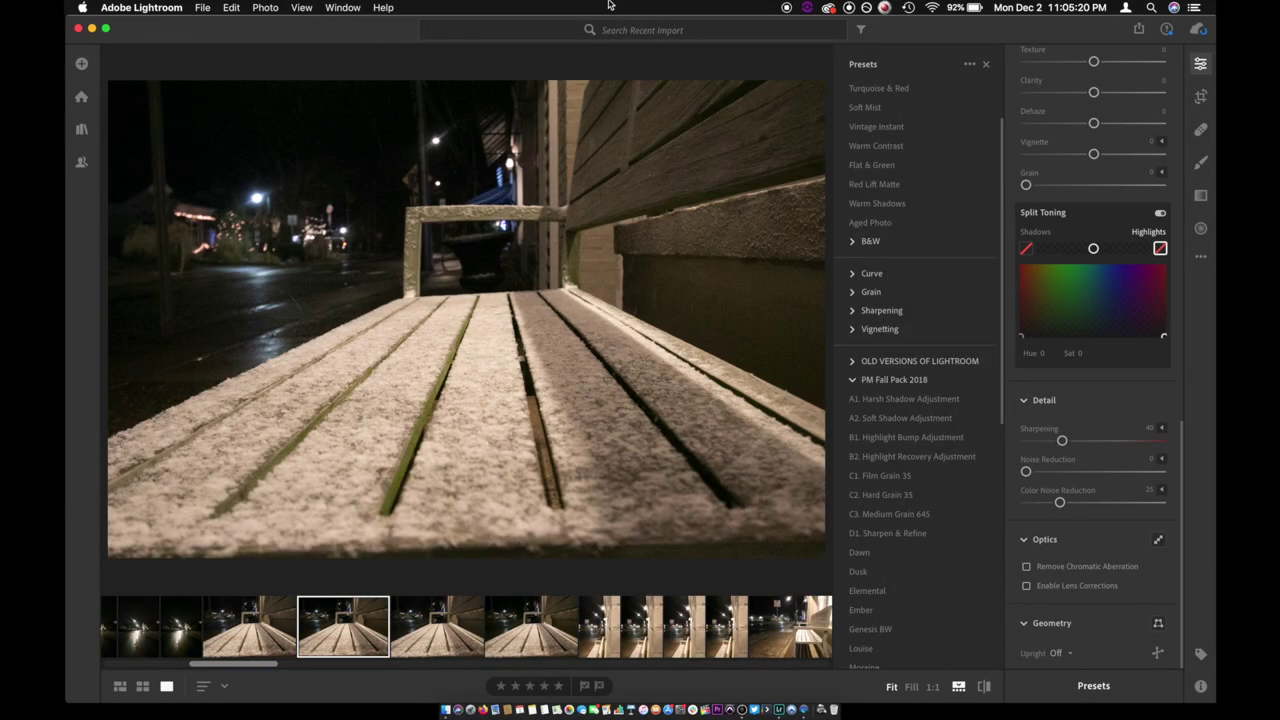
click(968, 426)
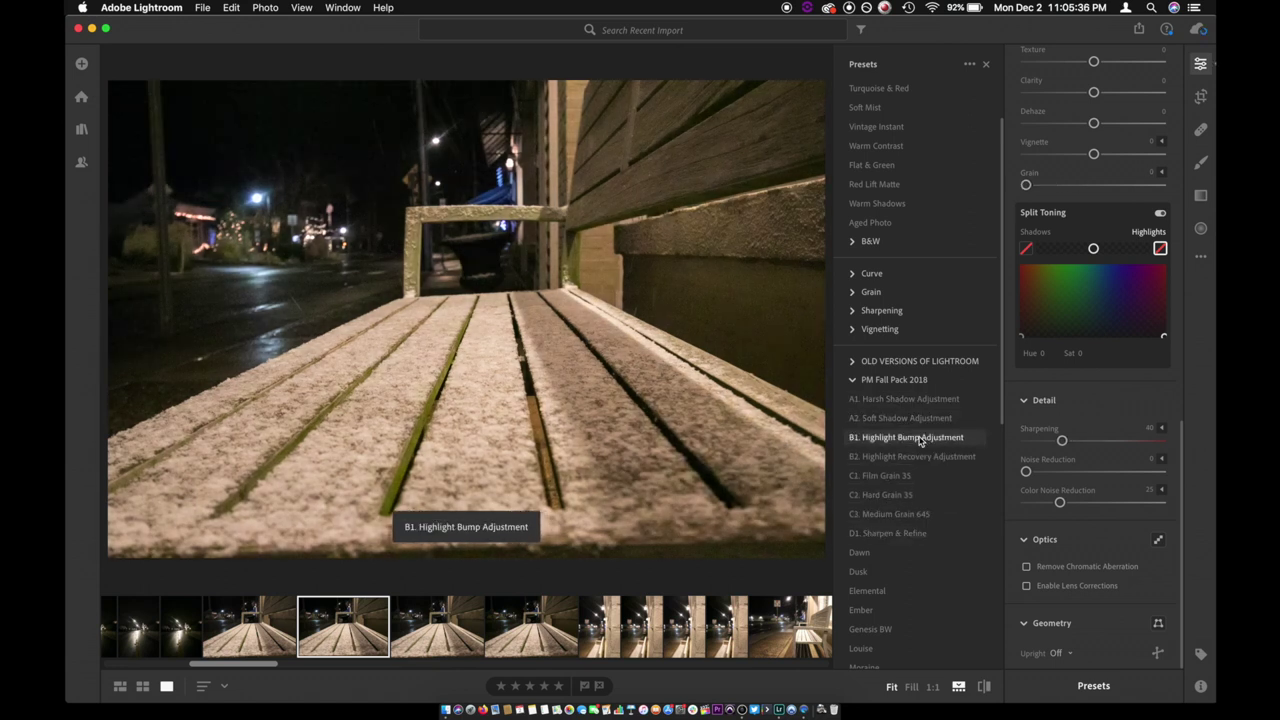
- Apply B1. Highlight Bump Adjustment, then tune Blacks and Whites and raise Exposure to +0.42
click(921, 441)
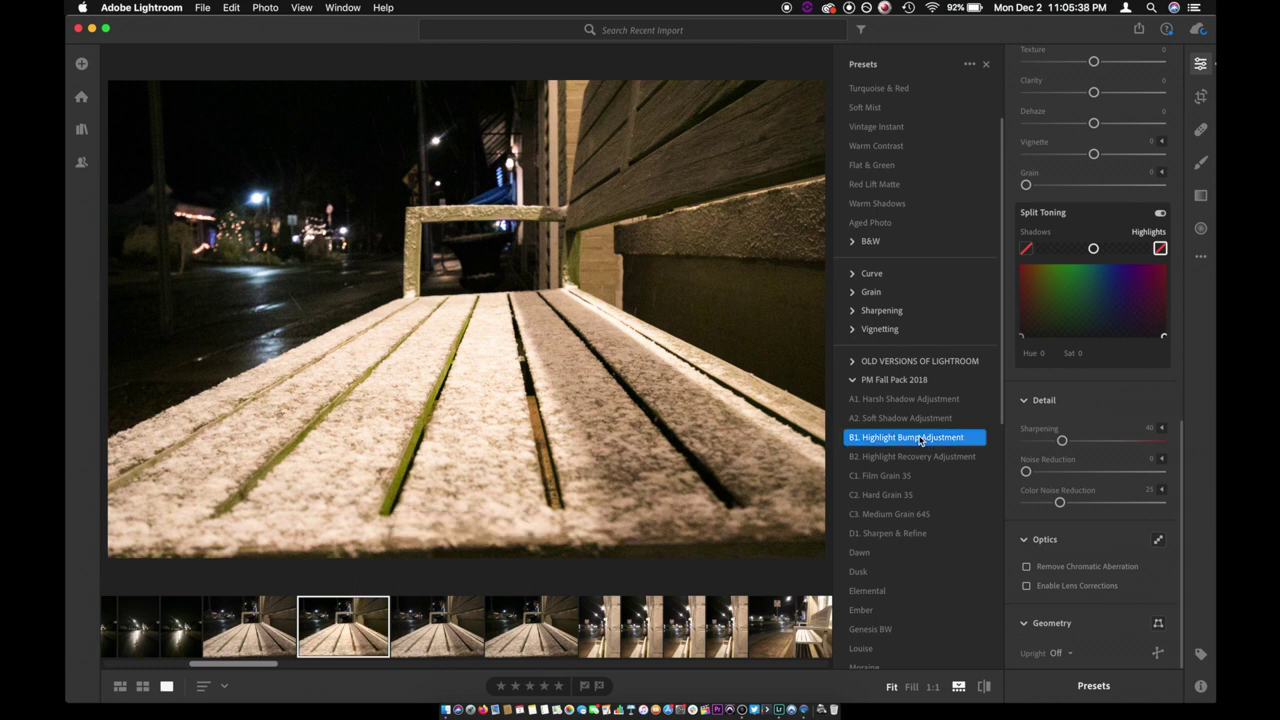
scroll(1100, 320, up, 10)
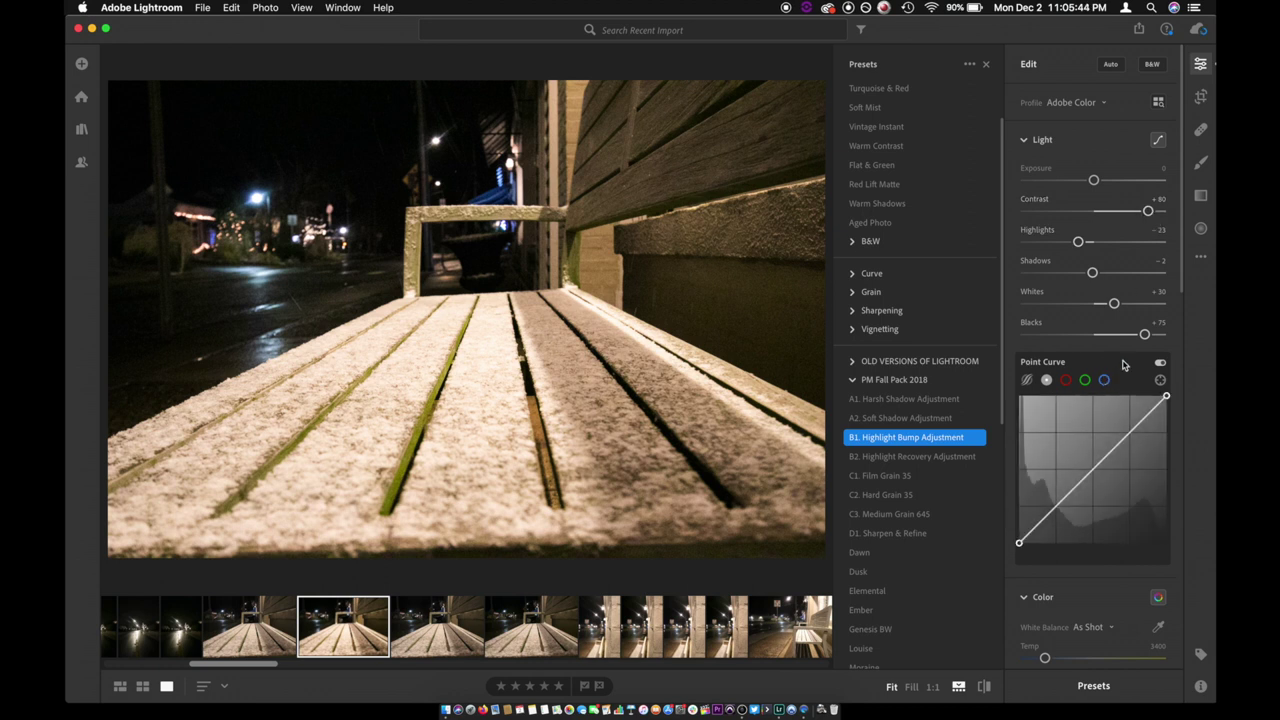
mouse_move(1144, 334)
mouse_down()
mouse_move(1072, 335)
mouse_move(1148, 335)
mouse_move(1137, 345)
mouse_up()
drag(1114, 303, 1083, 322)
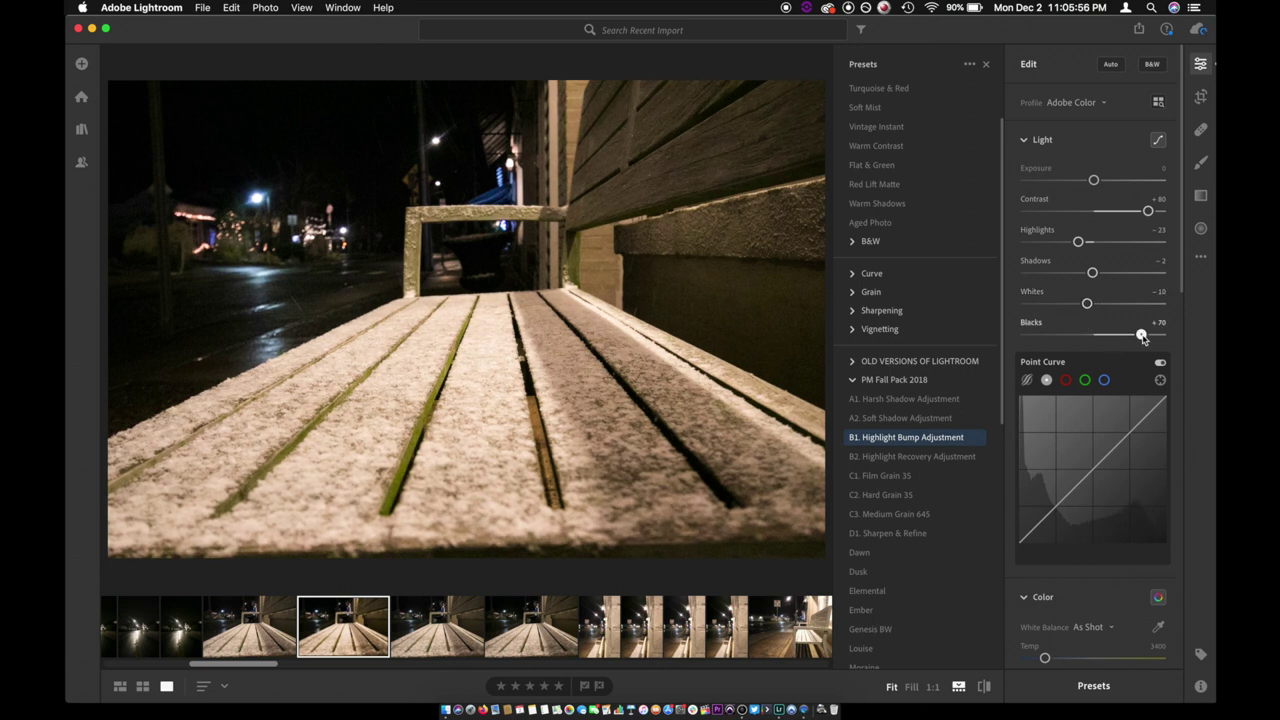
mouse_move(1141, 335)
mouse_down()
mouse_move(1154, 335)
mouse_move(1117, 337)
mouse_up()
drag(1094, 180, 1100, 182)
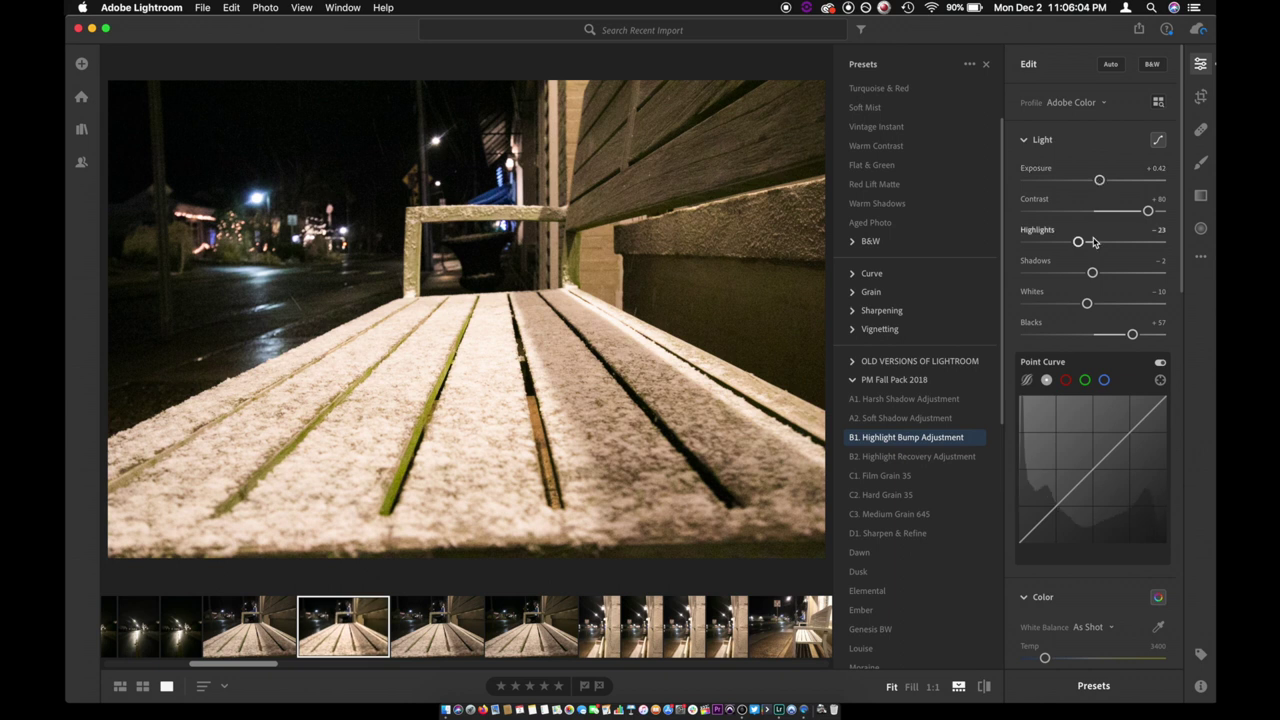
- Lower the bench photo's Vibrance to −18 and Saturation to −25
scroll(1093, 243, down, 5)
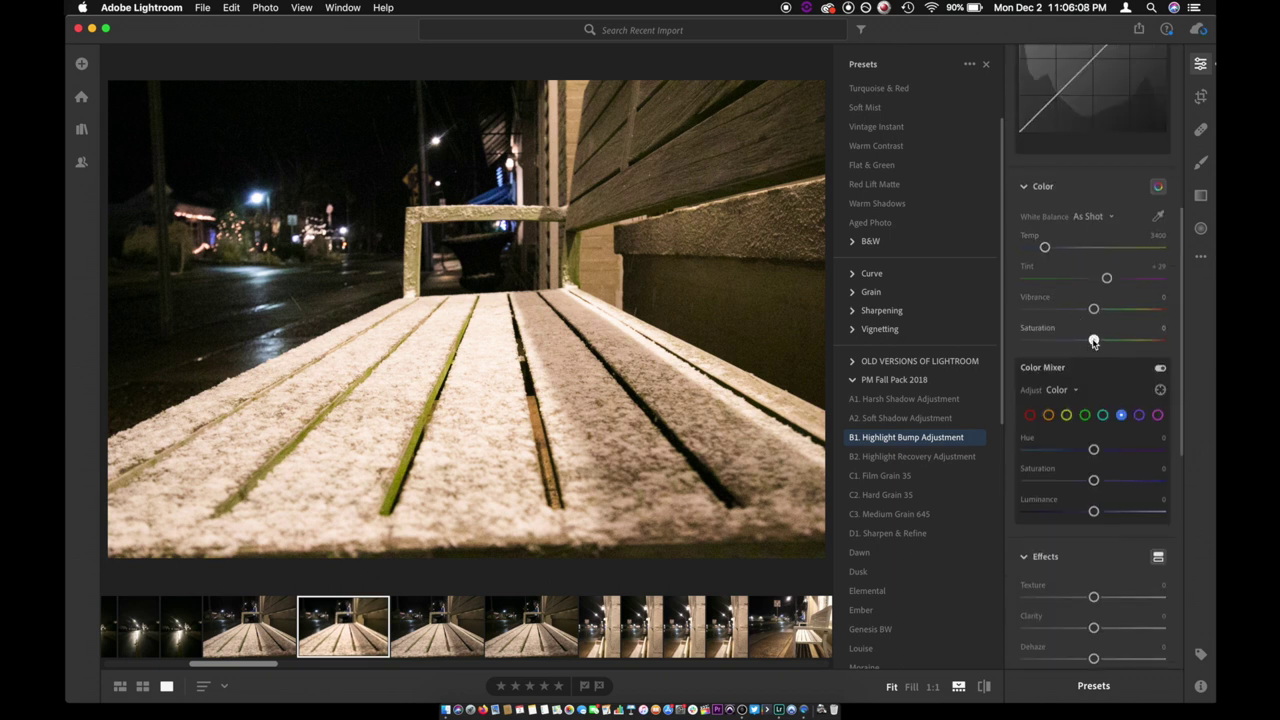
drag(1093, 341, 1070, 316)
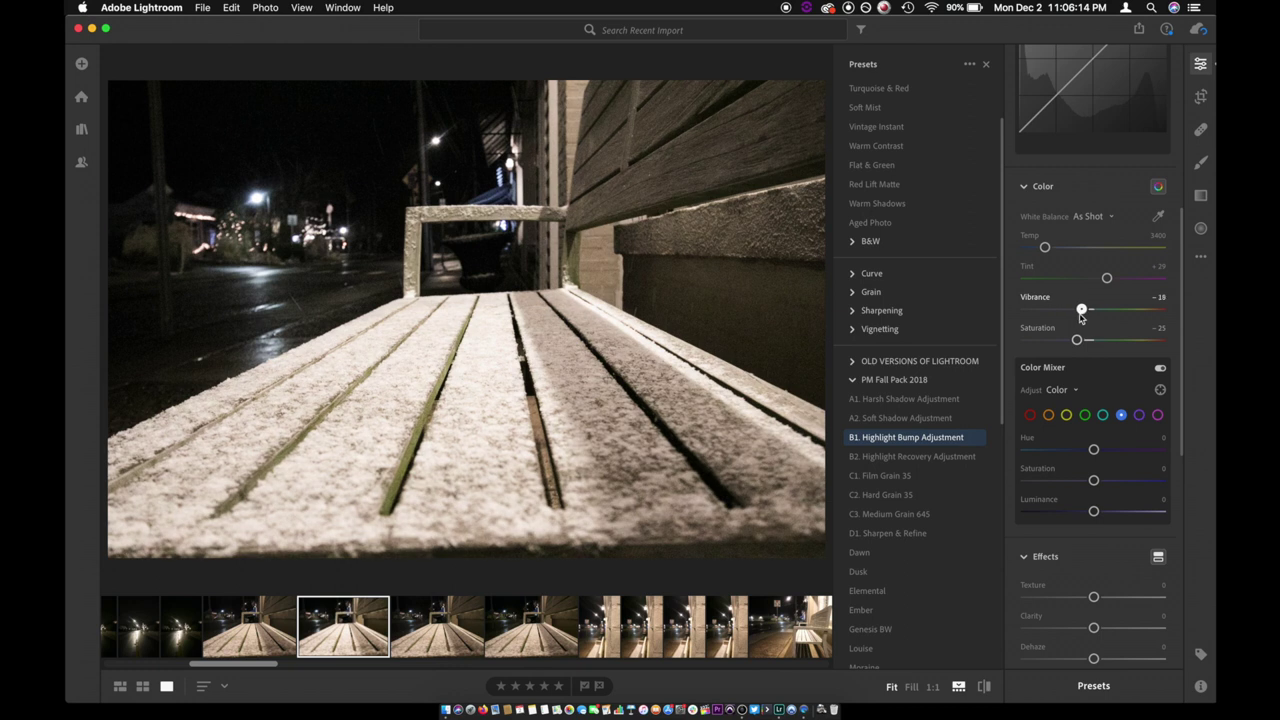
scroll(1090, 300, down, 10)
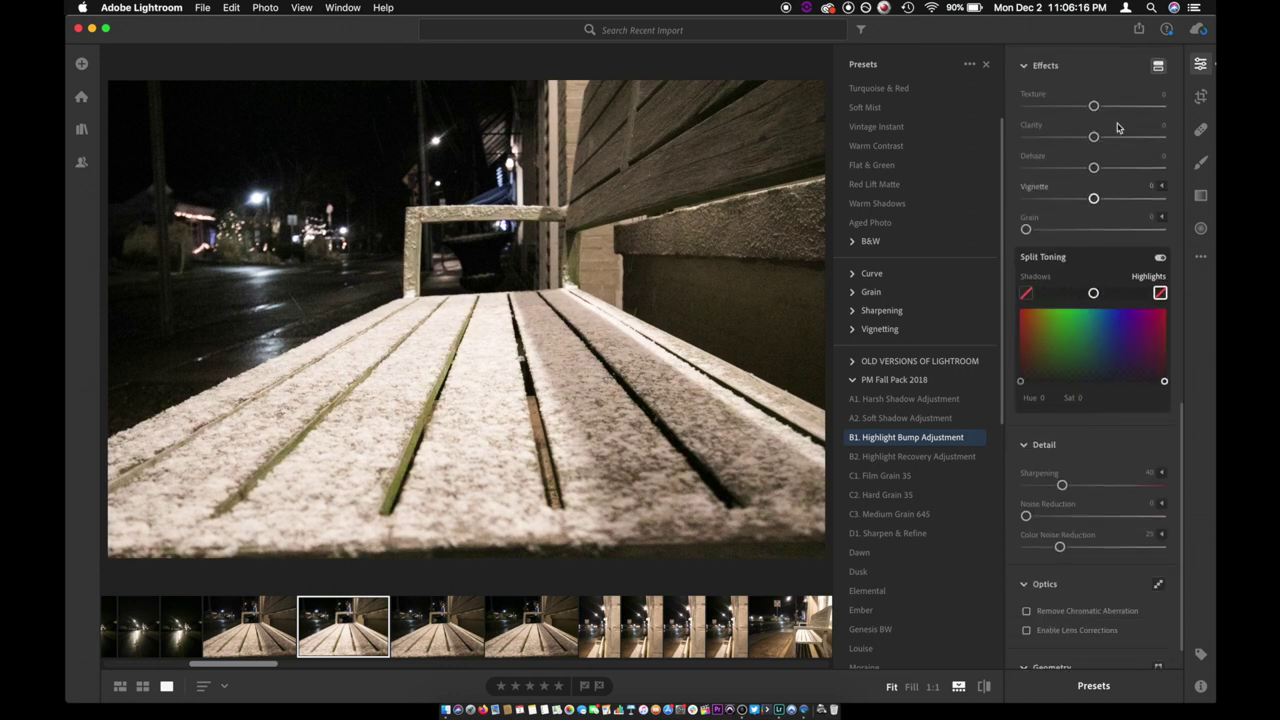
- Add a dark vignette and set Texture −38, Clarity −14, Dehaze +8 and Sharpening 55
drag(1093, 198, 1082, 198)
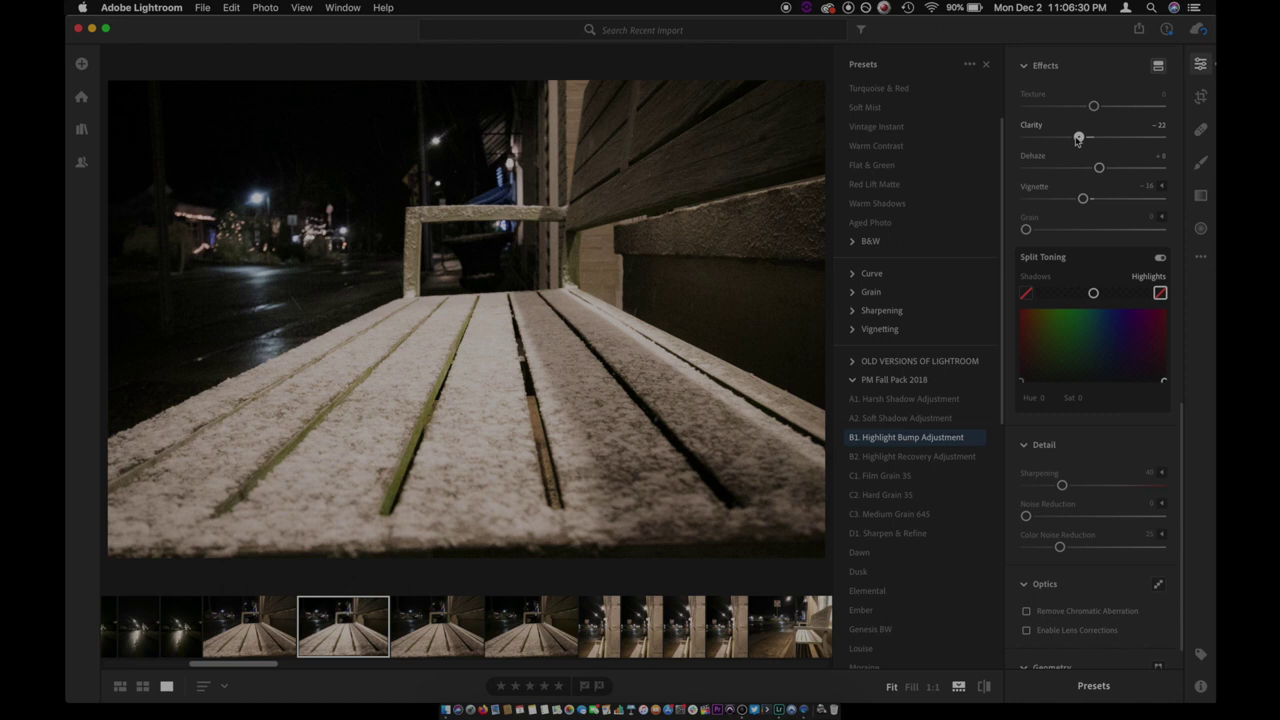
drag(1078, 136, 1060, 108)
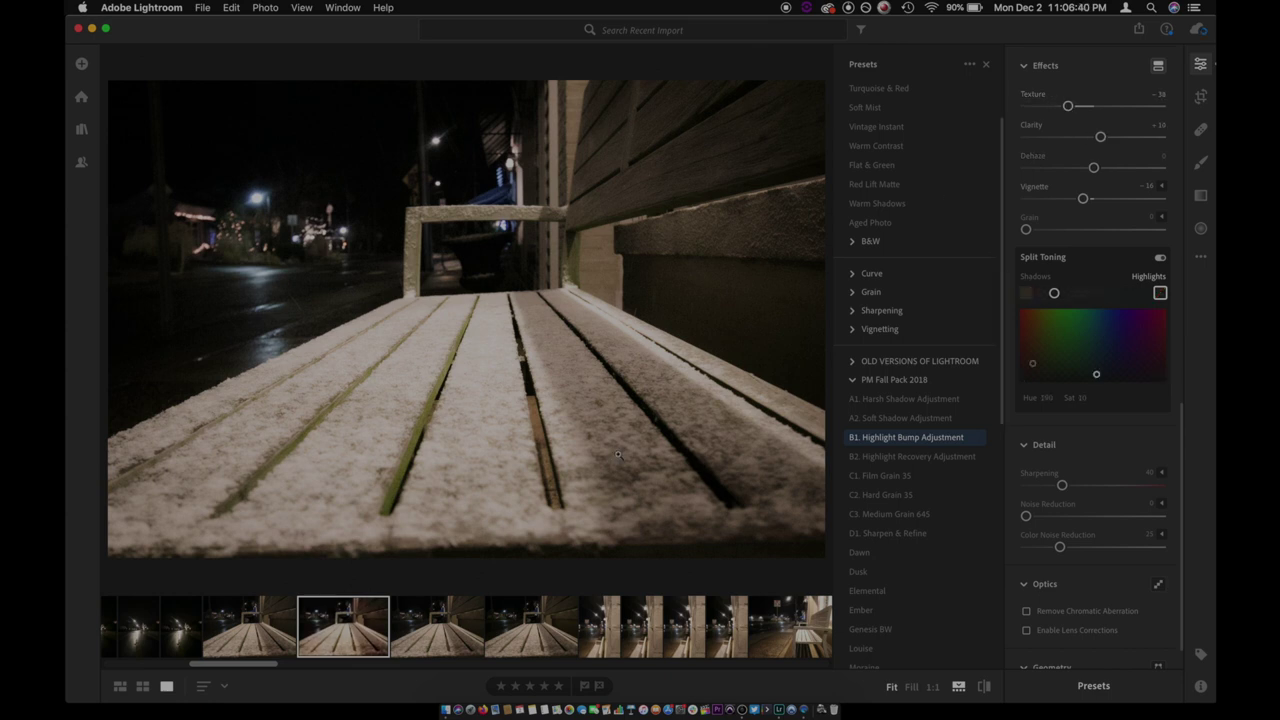
drag(1062, 486, 1080, 487)
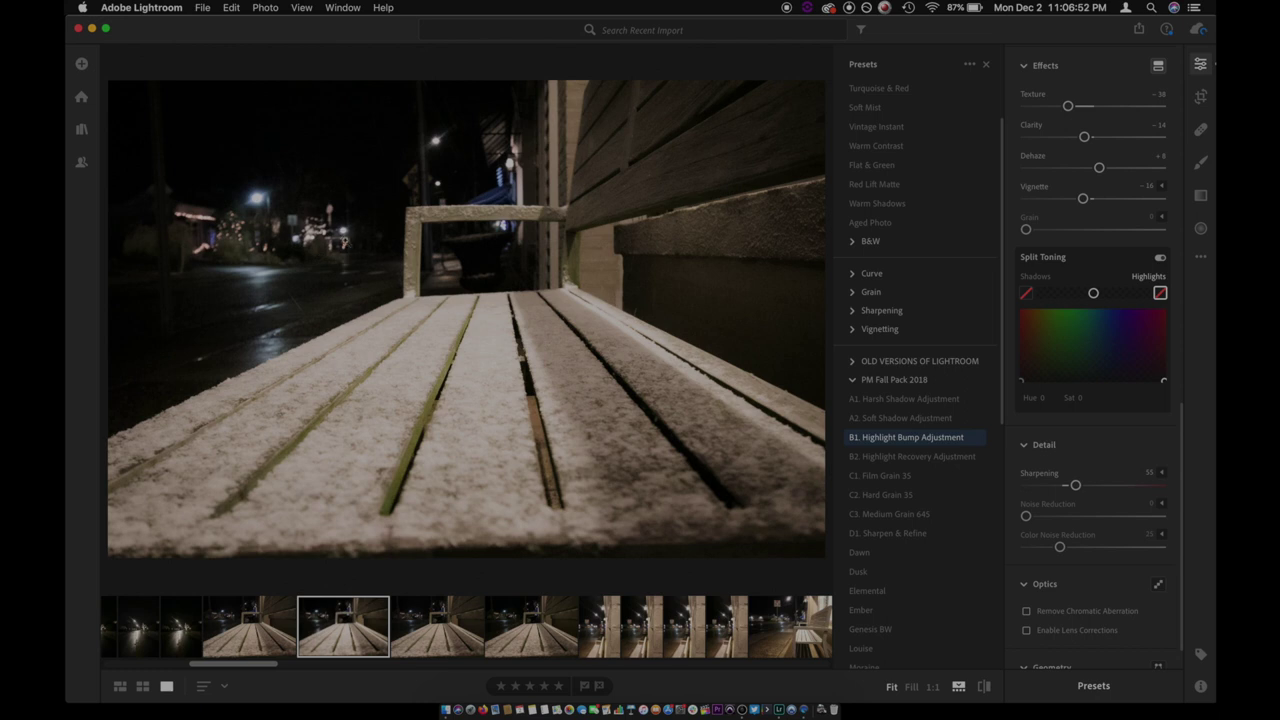
- Open the snowy tree-lined road photo from the filmstrip and view it at 1:1
scroll(613, 632, right, 10)
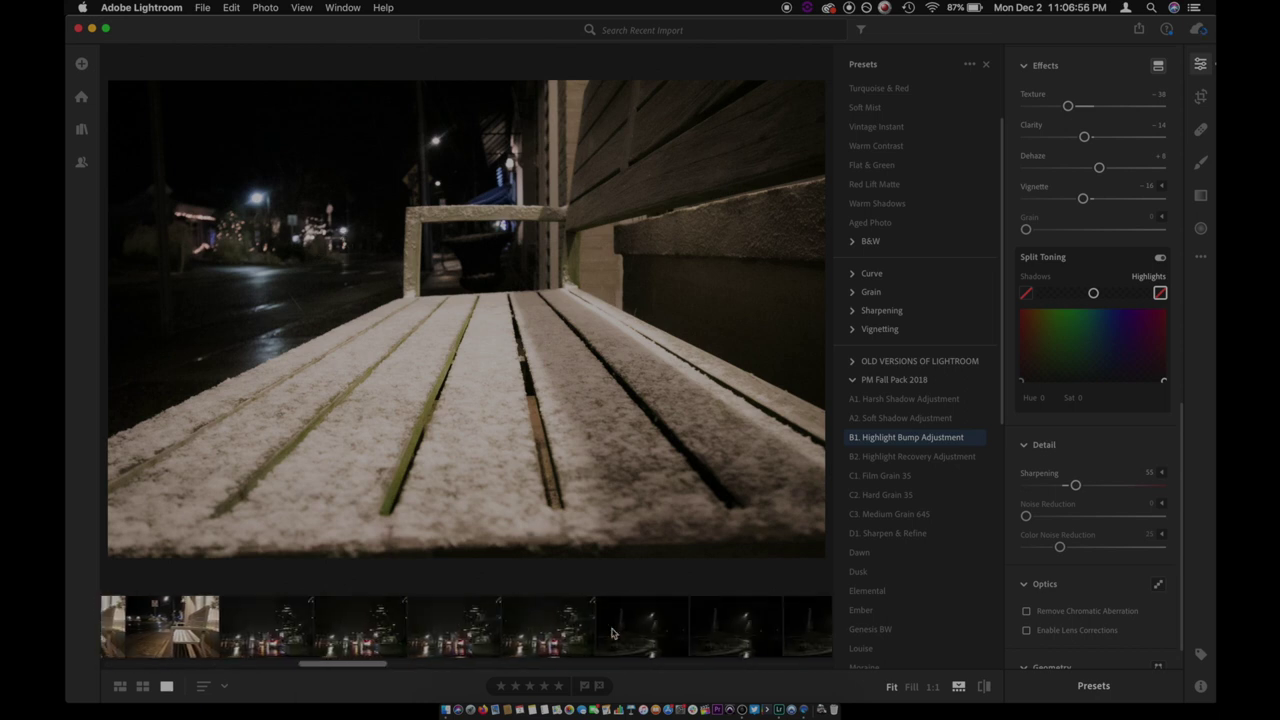
scroll(547, 624, right, 15)
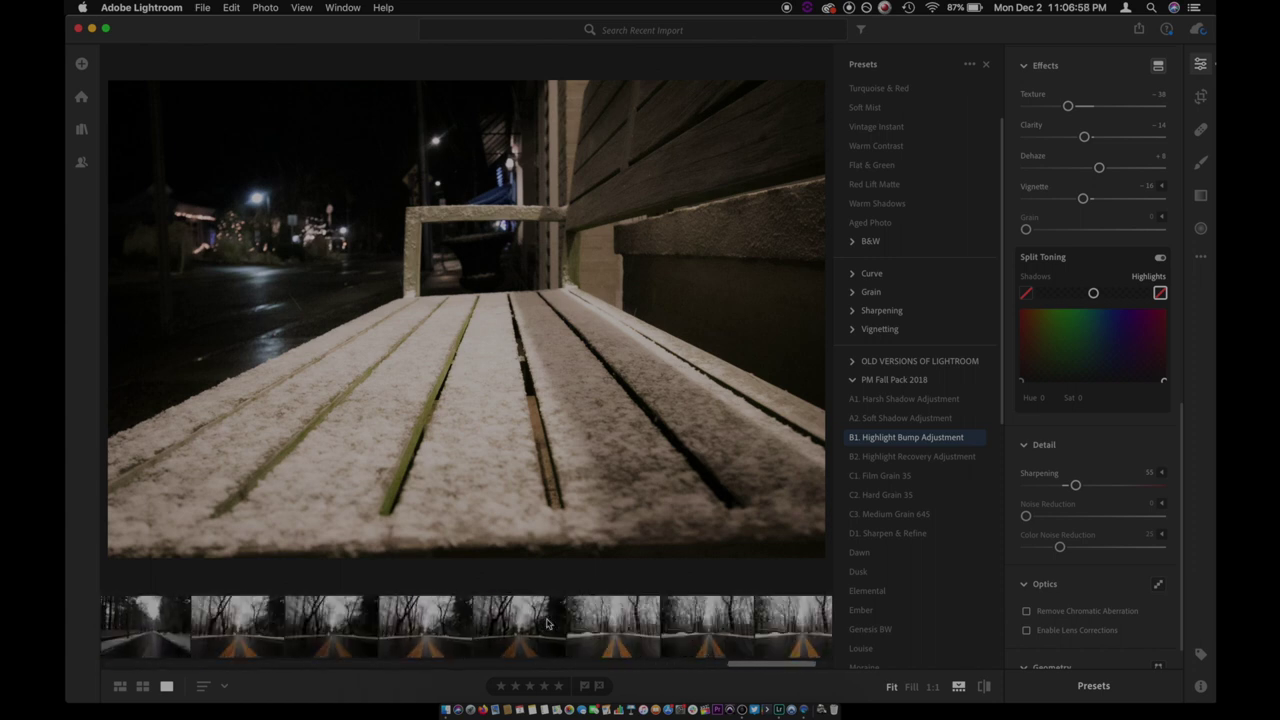
click(613, 639)
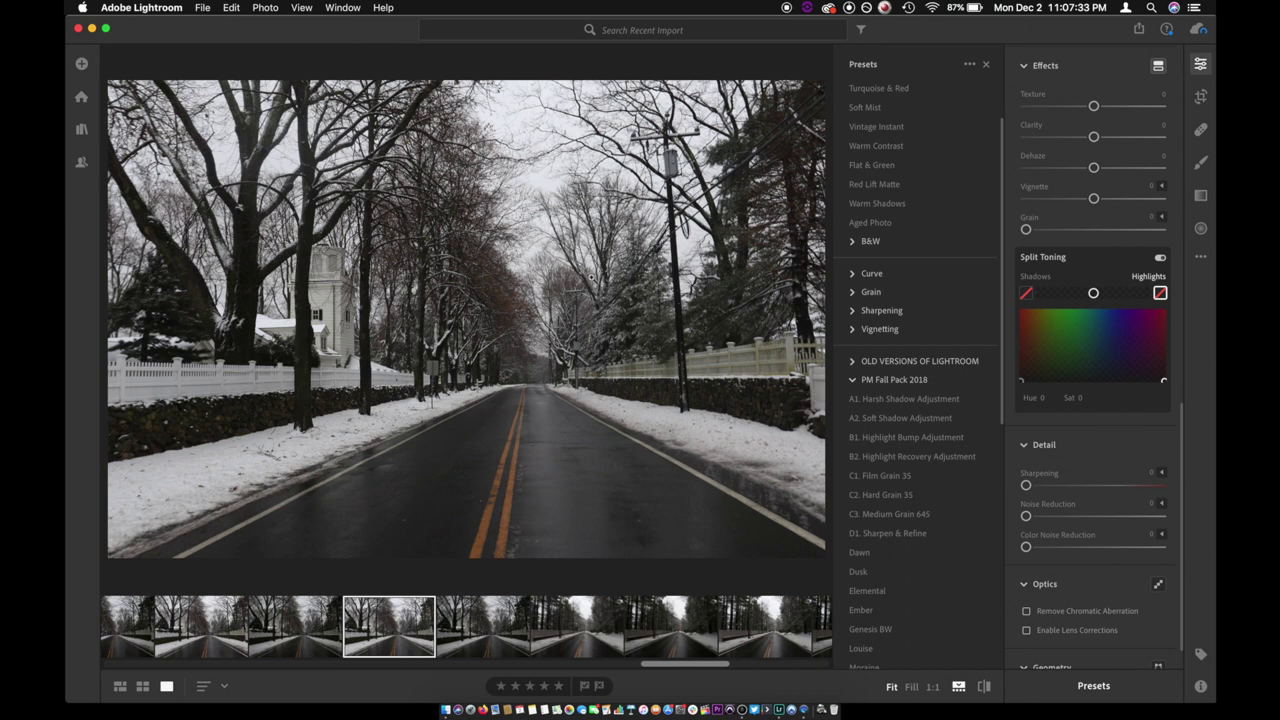
click(536, 370)
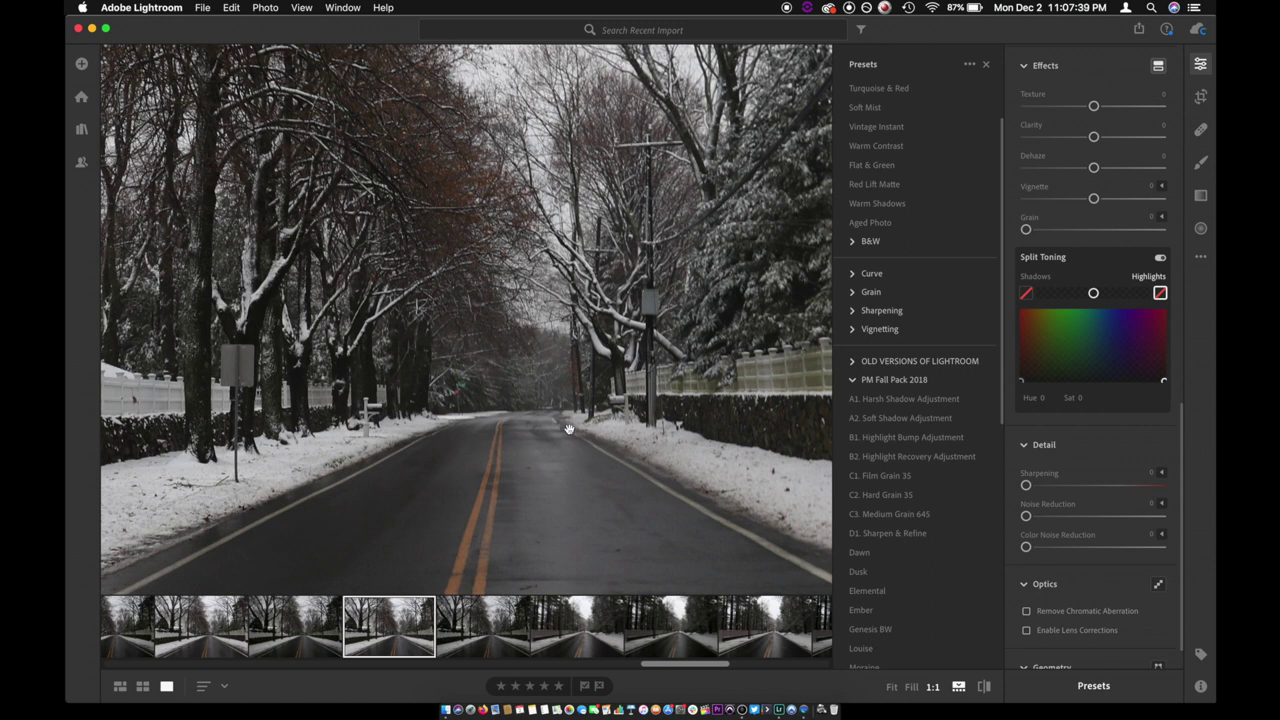
- Return the road photo to Fit view and apply the Dawn preset from PM Fall Pack 2018
click(530, 372)
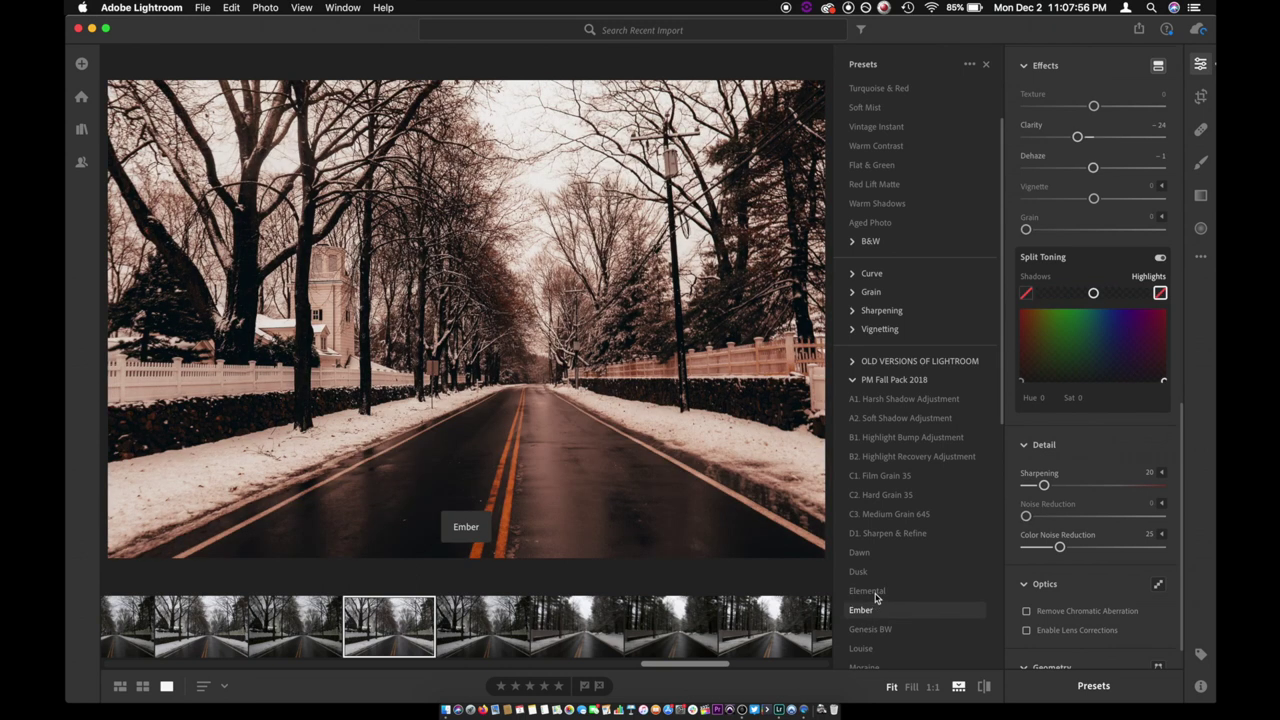
scroll(877, 597, down, 3)
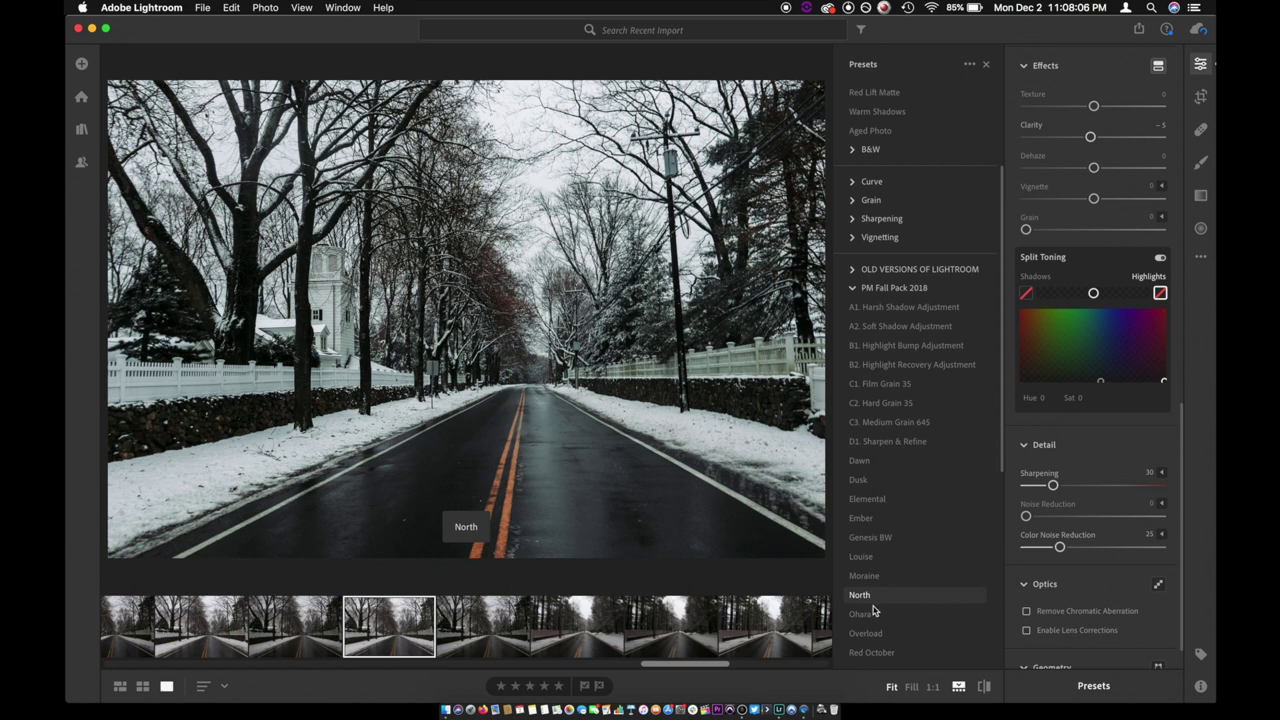
scroll(873, 612, down, 1)
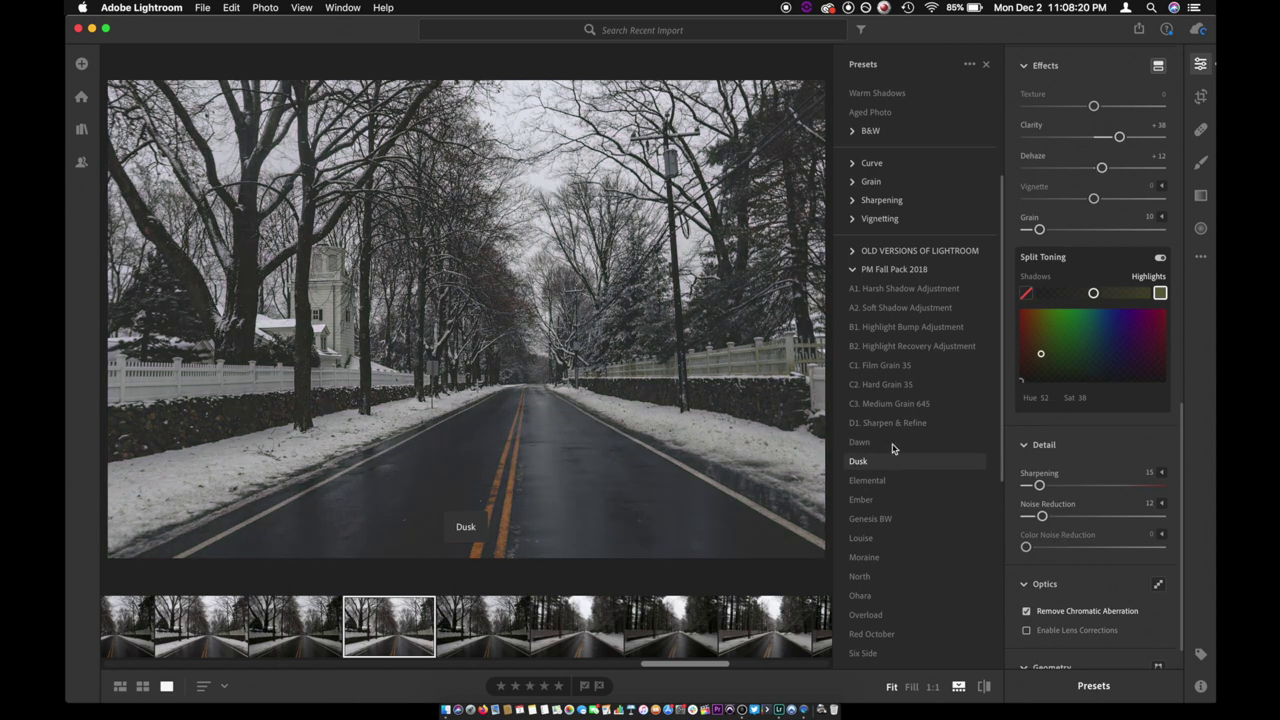
click(892, 444)
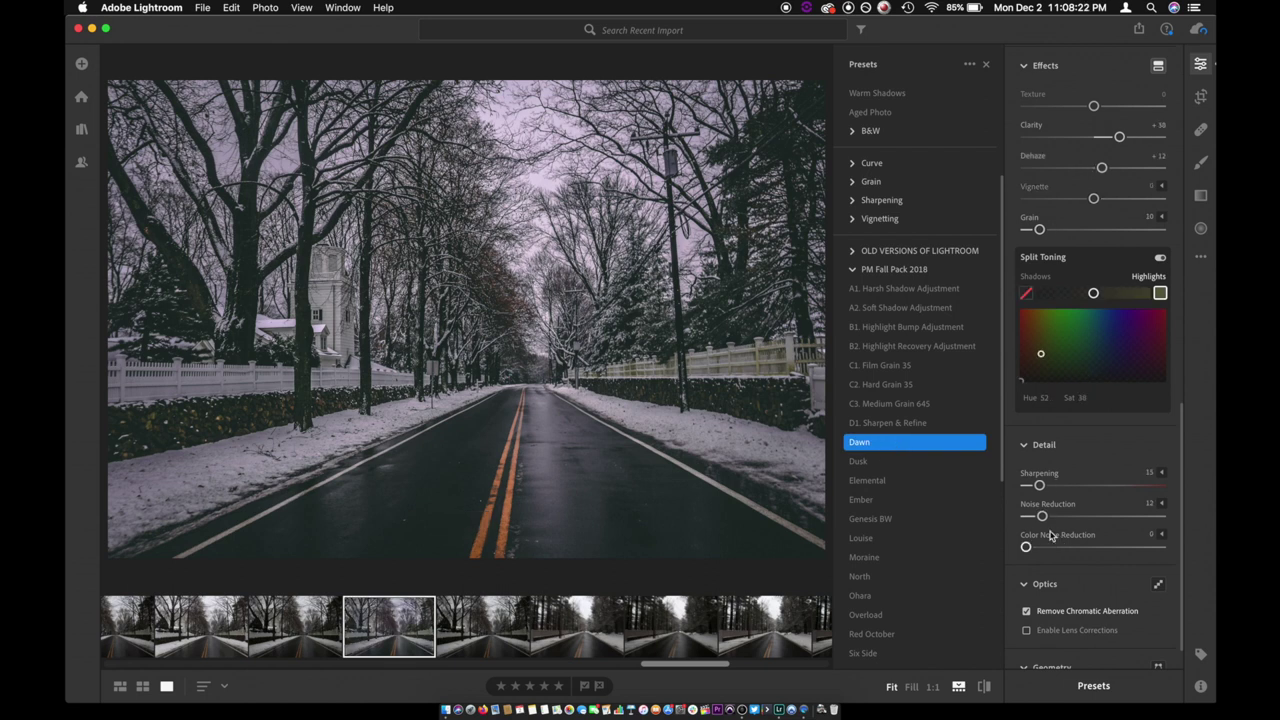
- Adjust highlights and contrast, raise exposure to about +0.83, and darken the blacks
scroll(1050, 537, up, 10)
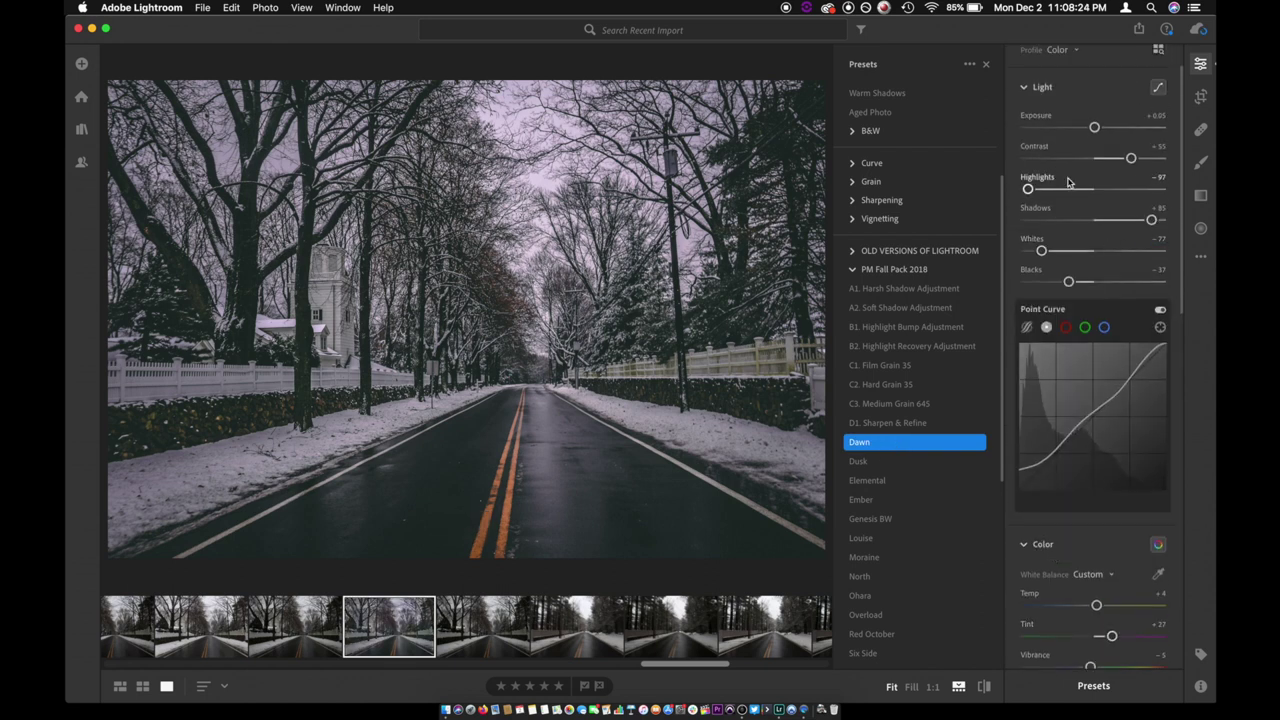
drag(1030, 190, 1072, 193)
mouse_move(1131, 160)
mouse_down()
mouse_move(1041, 165)
mouse_move(1154, 171)
mouse_up()
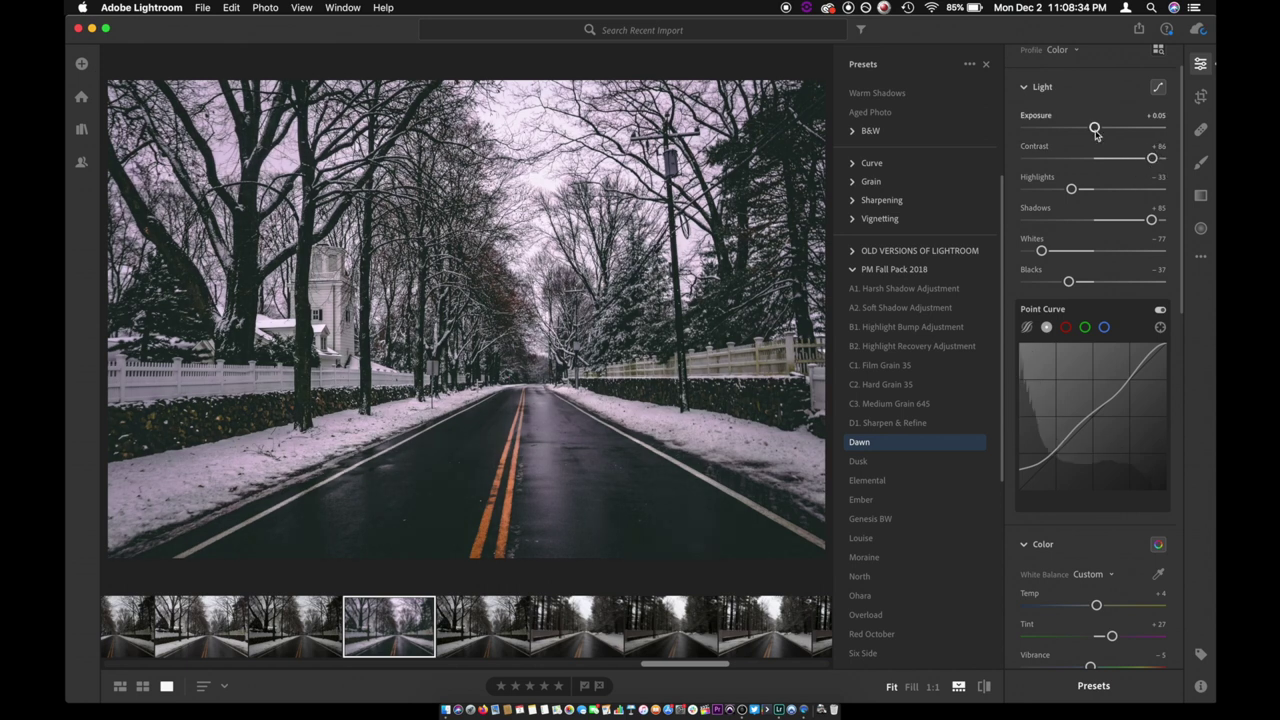
drag(1094, 128, 1107, 135)
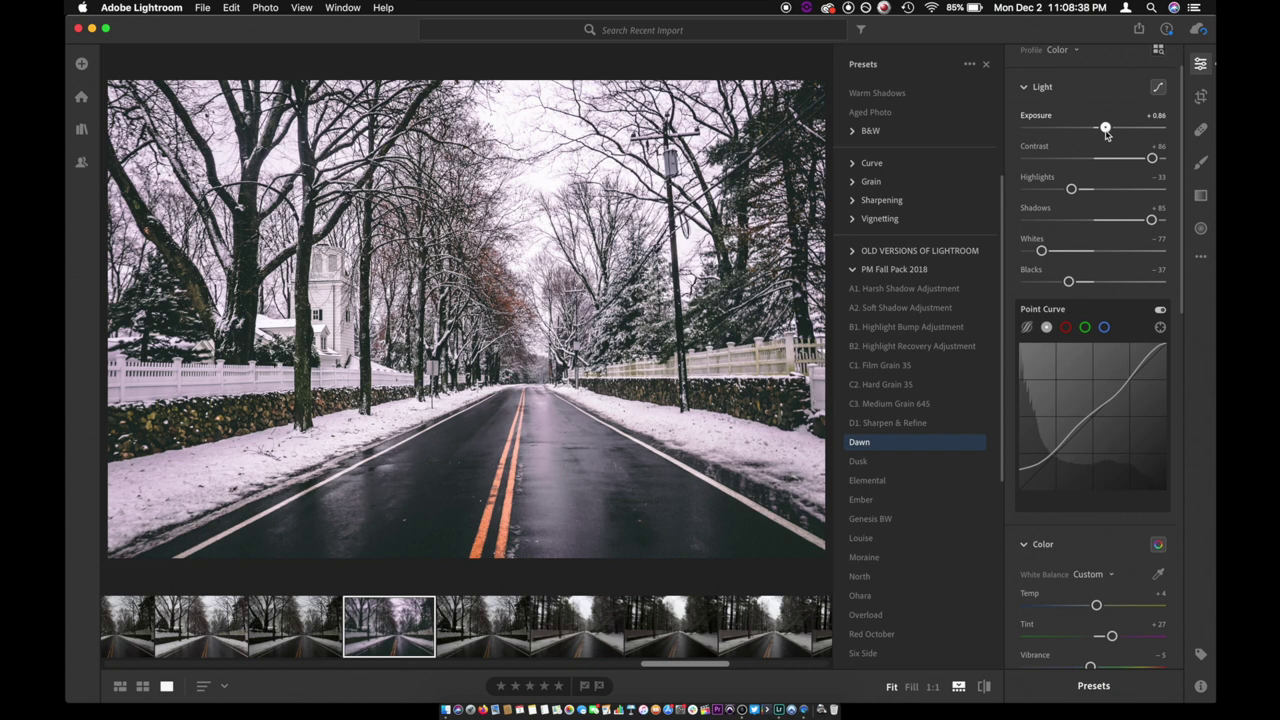
drag(1106, 134, 1105, 131)
mouse_move(1069, 281)
mouse_down()
mouse_move(1157, 281)
mouse_move(1031, 282)
mouse_move(1052, 288)
mouse_up()
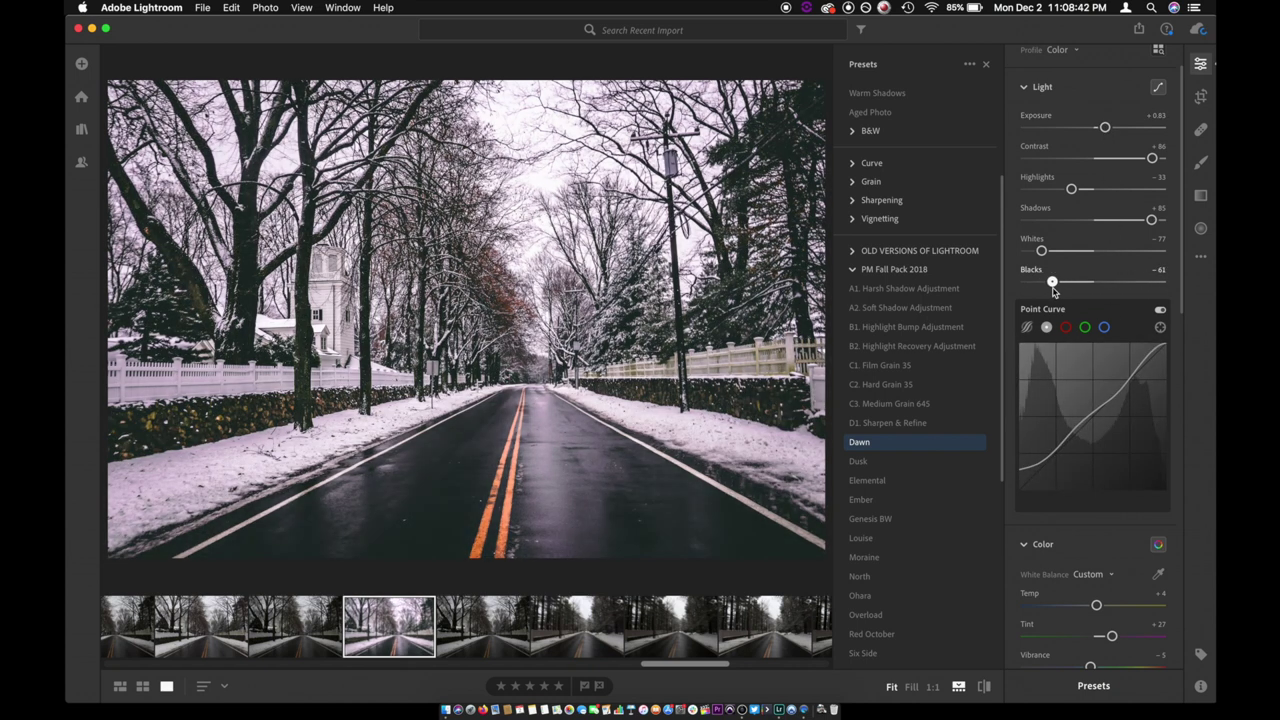
- Set Tint to +38, Saturation to -50 and Vibrance to +19
scroll(1075, 420, down, 3)
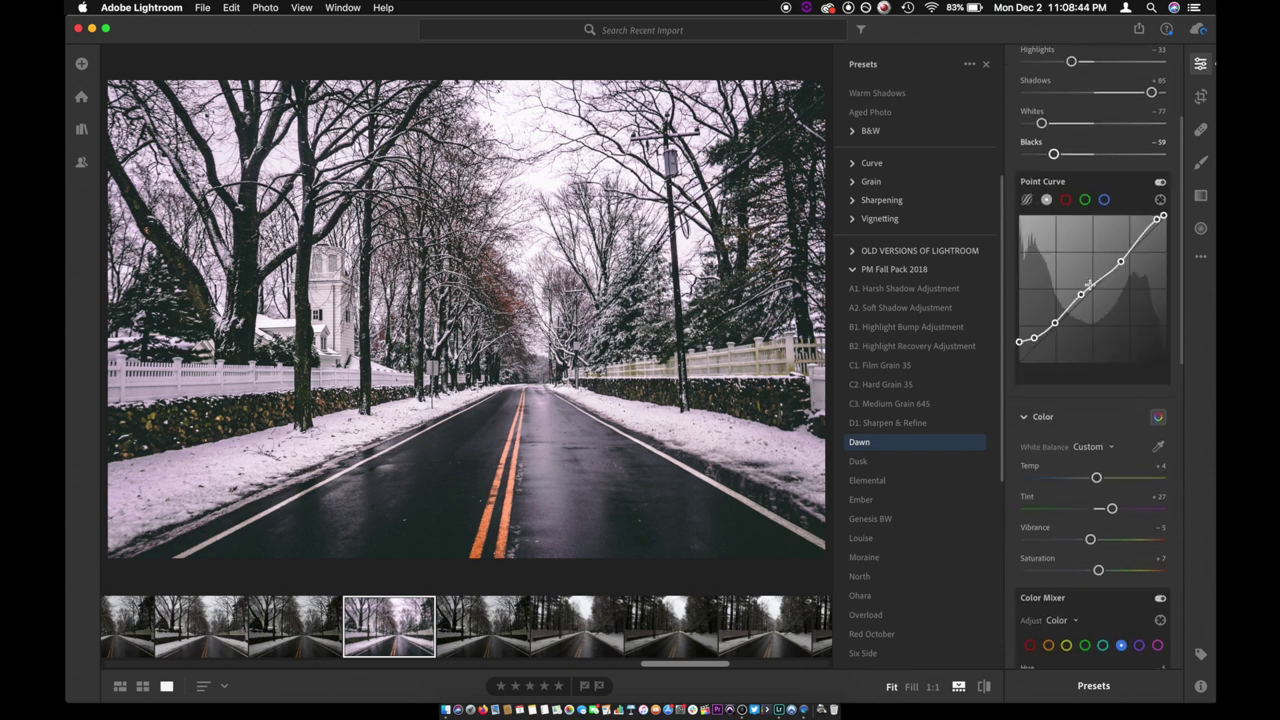
drag(1090, 543, 1094, 570)
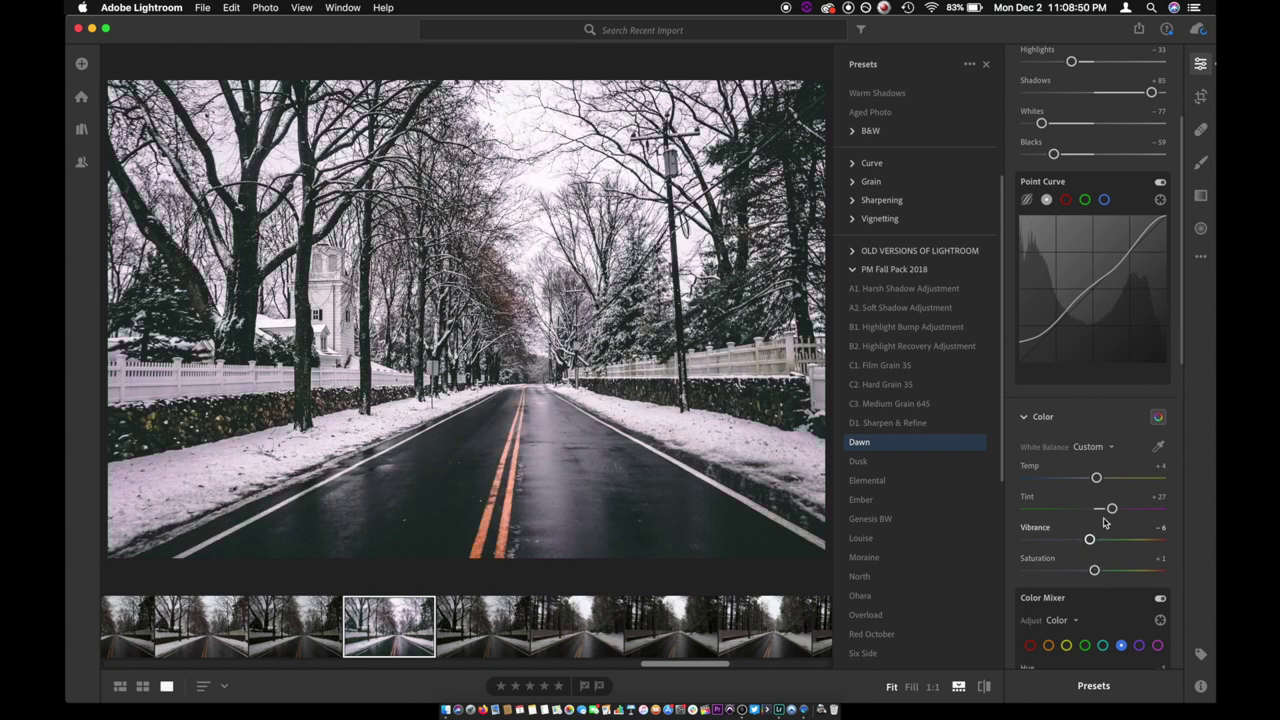
mouse_move(1111, 508)
mouse_down()
mouse_move(1139, 509)
mouse_move(1112, 510)
mouse_up()
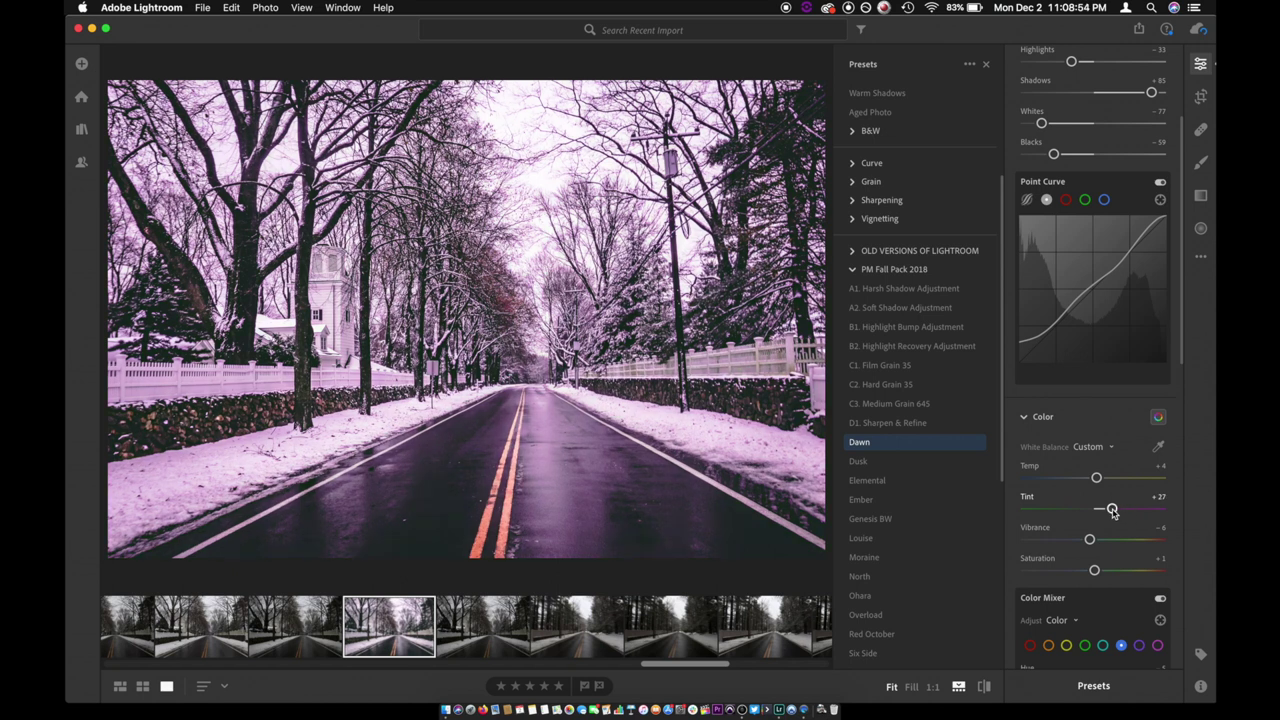
double_click(1112, 510)
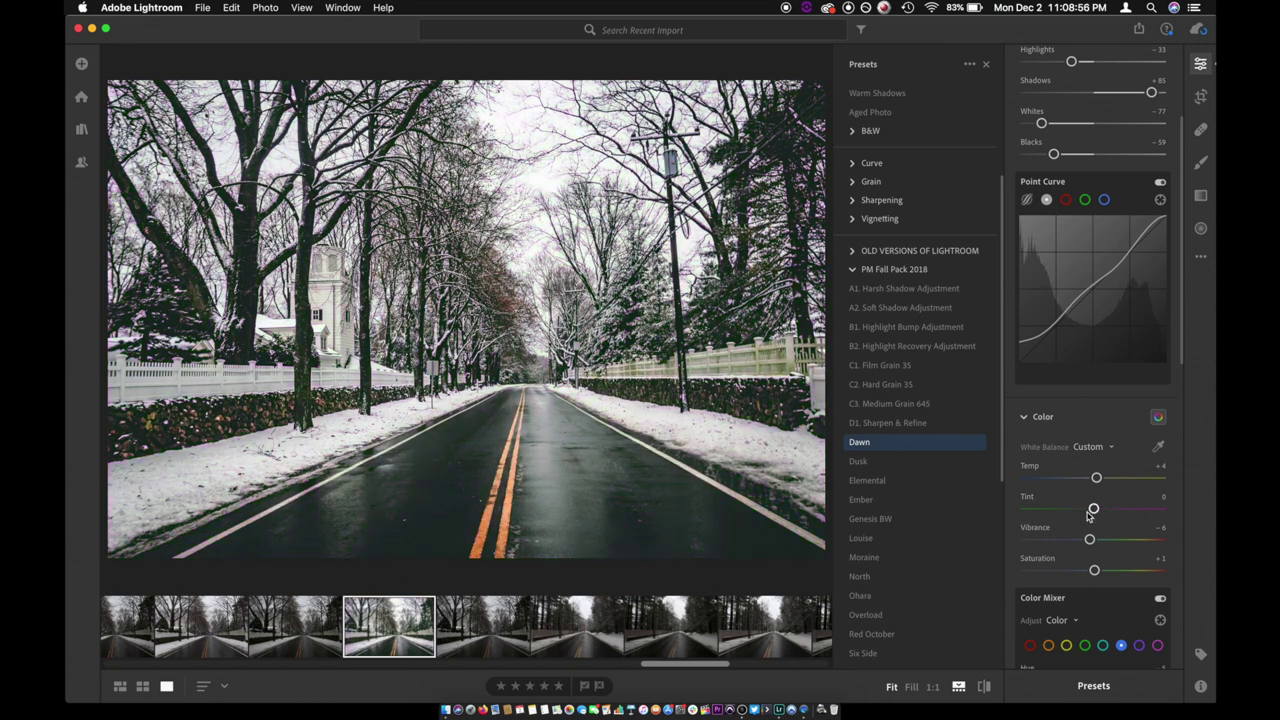
drag(1089, 514, 1103, 511)
drag(1111, 511, 1120, 510)
drag(1094, 570, 1061, 581)
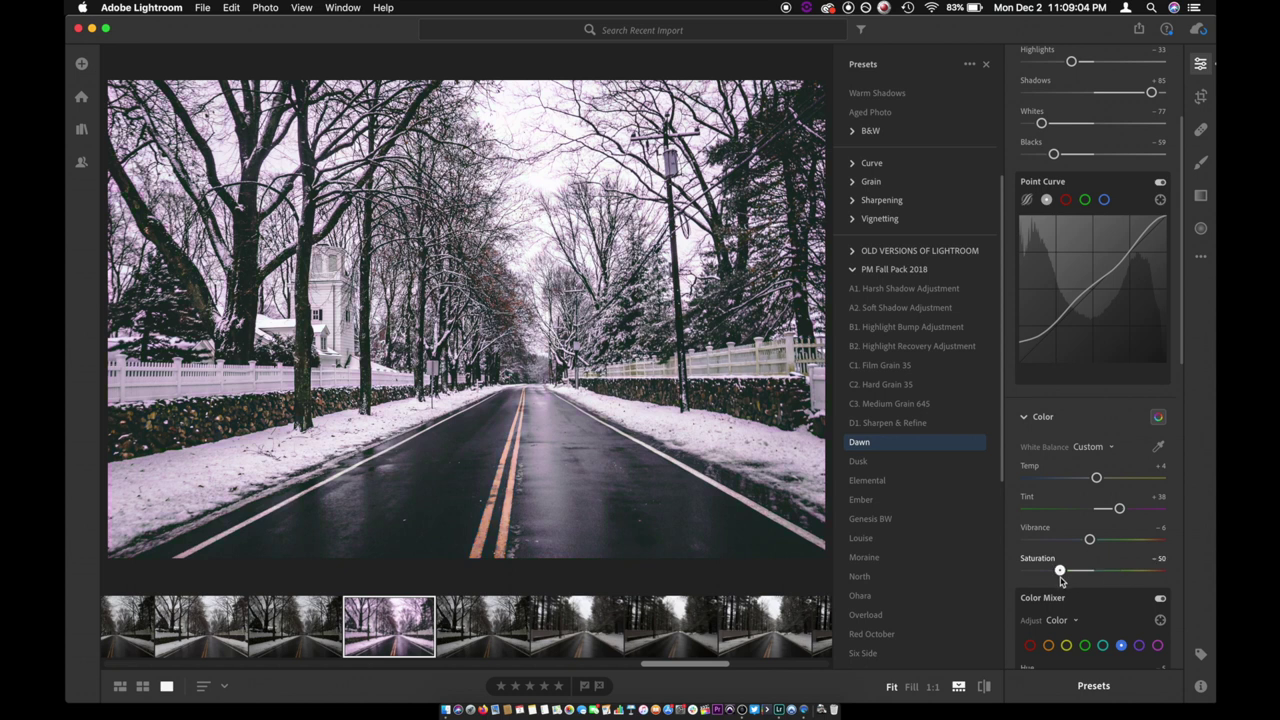
drag(1092, 540, 1107, 542)
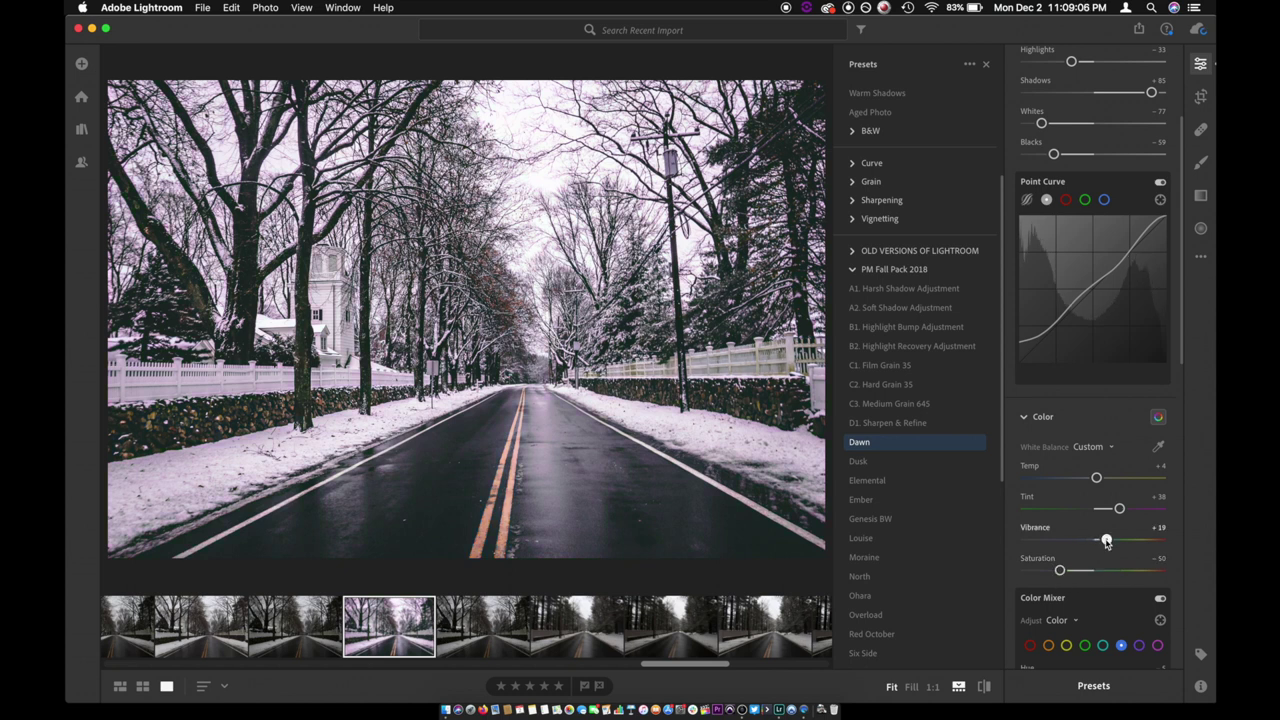
scroll(1106, 542, down, 10)
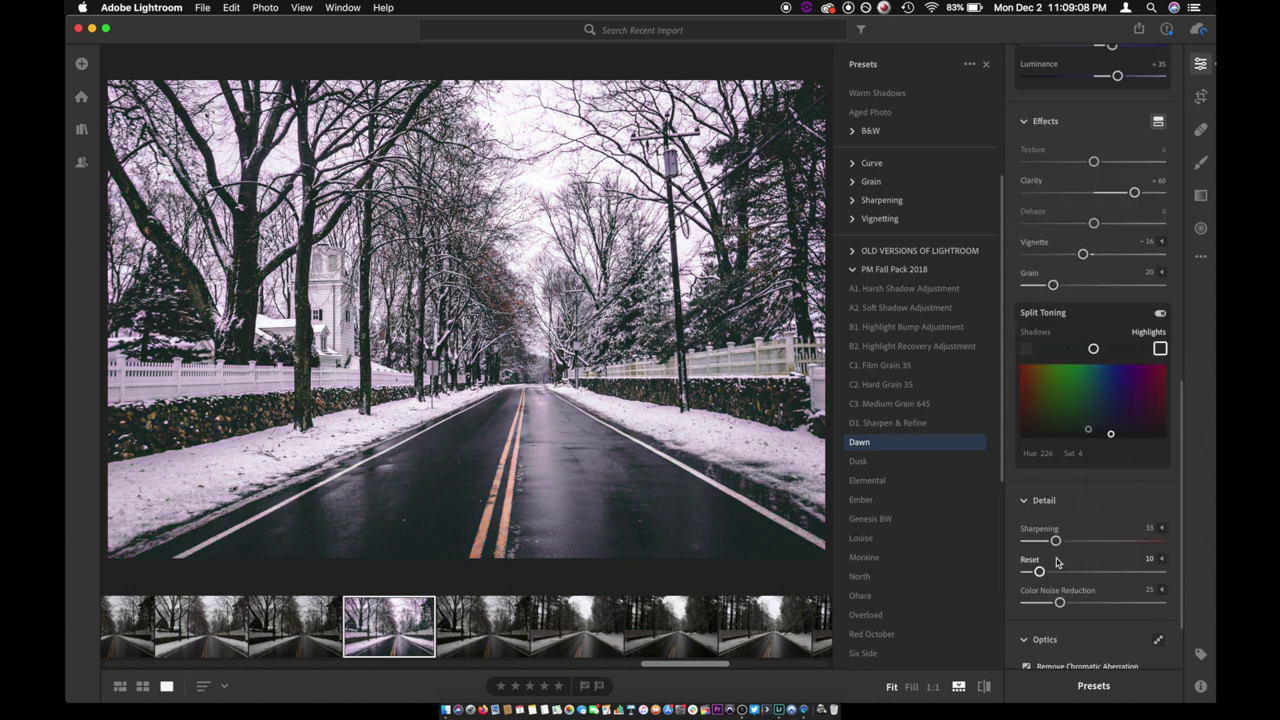
- Set Grain to 0, Vignette +11, Dehaze -14, Texture +58, and raise Sharpening
drag(1053, 285, 1025, 285)
mouse_move(1082, 254)
mouse_down()
mouse_move(1060, 254)
mouse_move(1102, 259)
mouse_up()
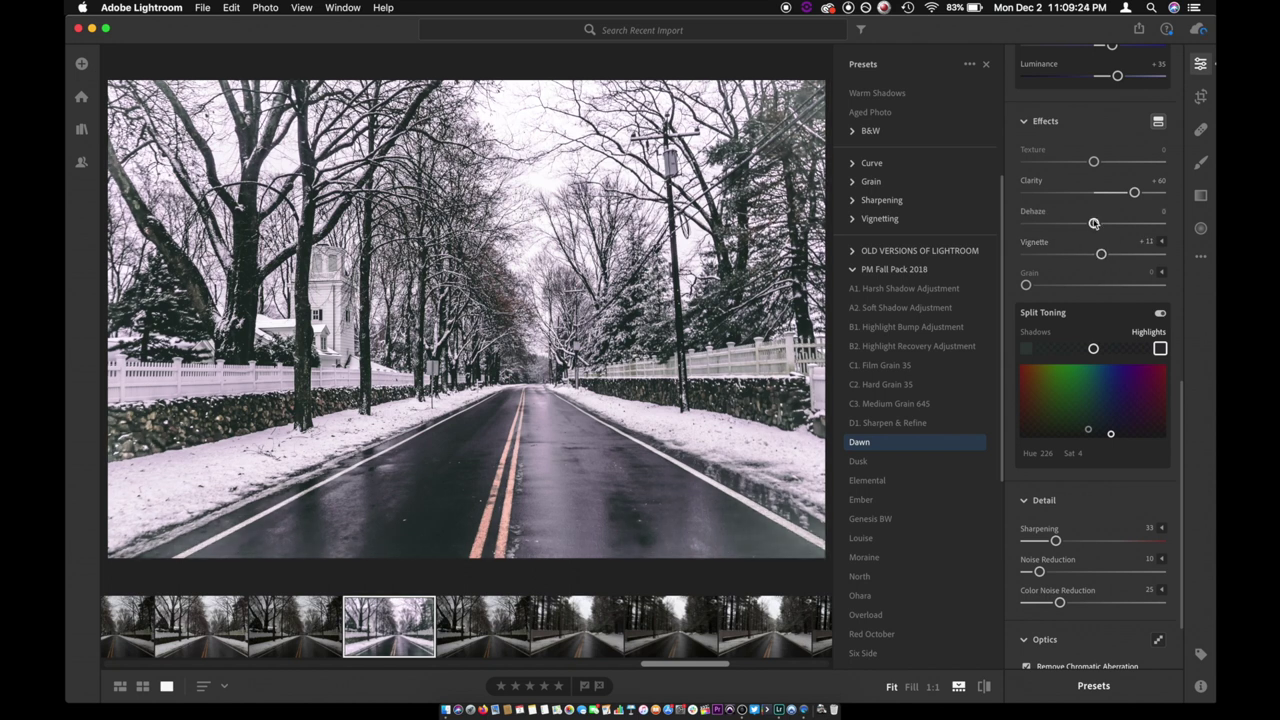
mouse_move(1093, 223)
mouse_down()
mouse_move(1075, 223)
mouse_move(1113, 225)
mouse_move(1081, 227)
mouse_up()
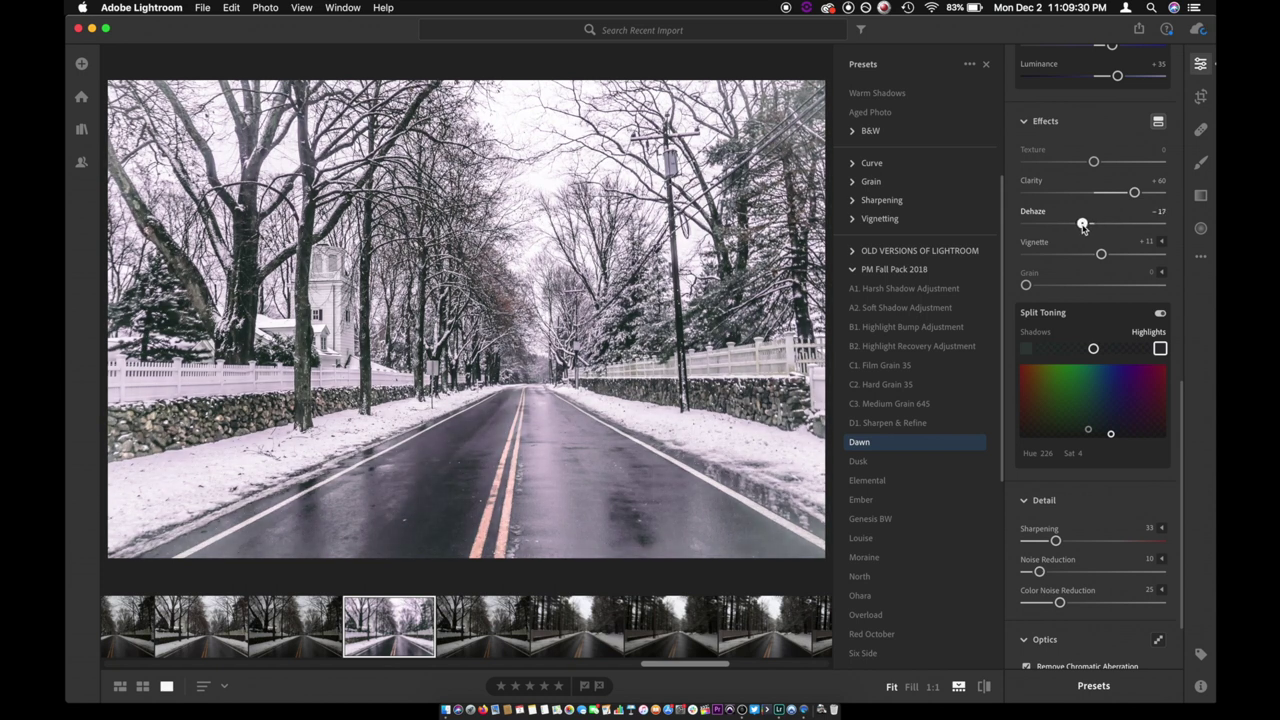
drag(1083, 228, 1083, 225)
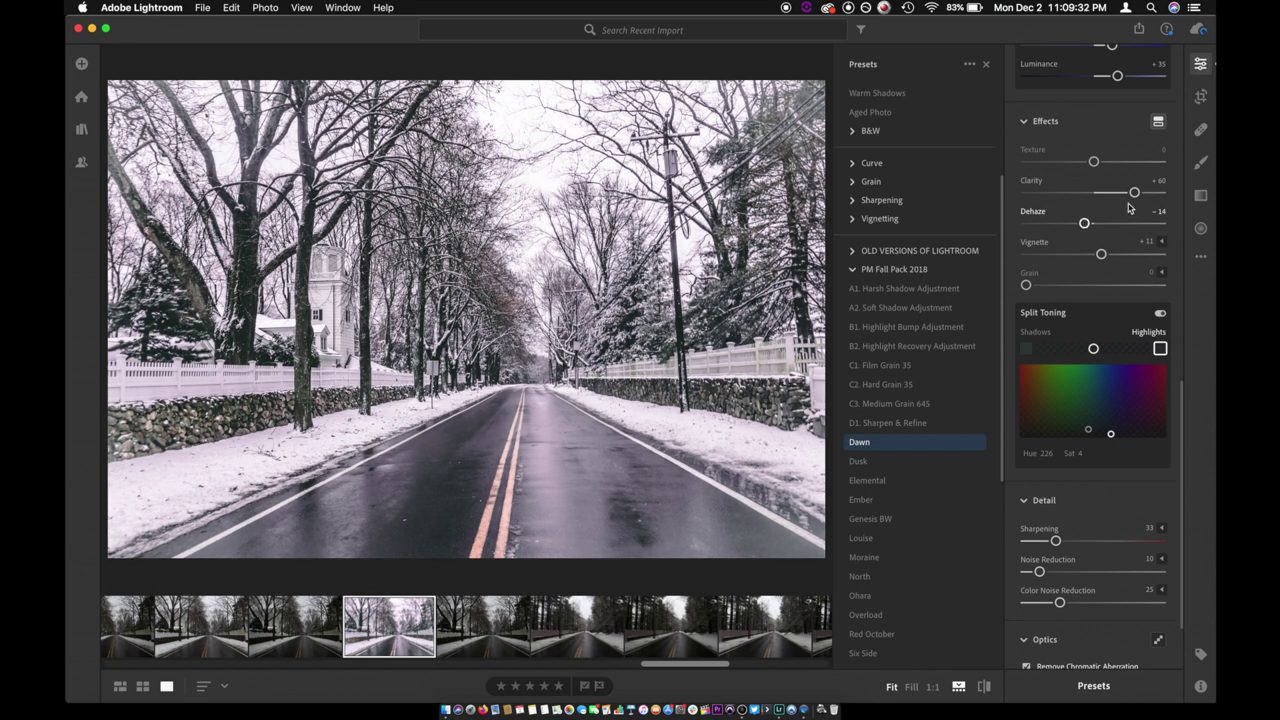
drag(1091, 168, 1138, 190)
drag(1055, 541, 1086, 545)
- Try a cooler white balance, then reset Temperature to 0
scroll(1025, 480, up, 5)
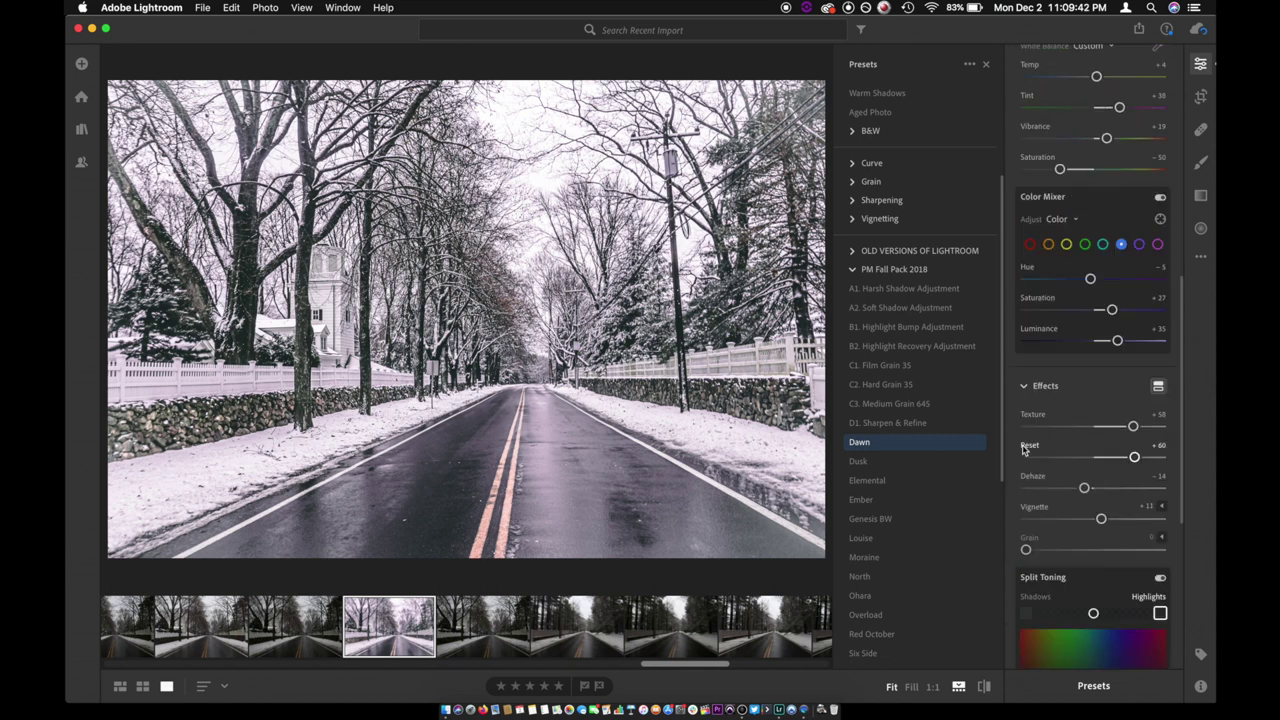
scroll(1023, 450, up, 5)
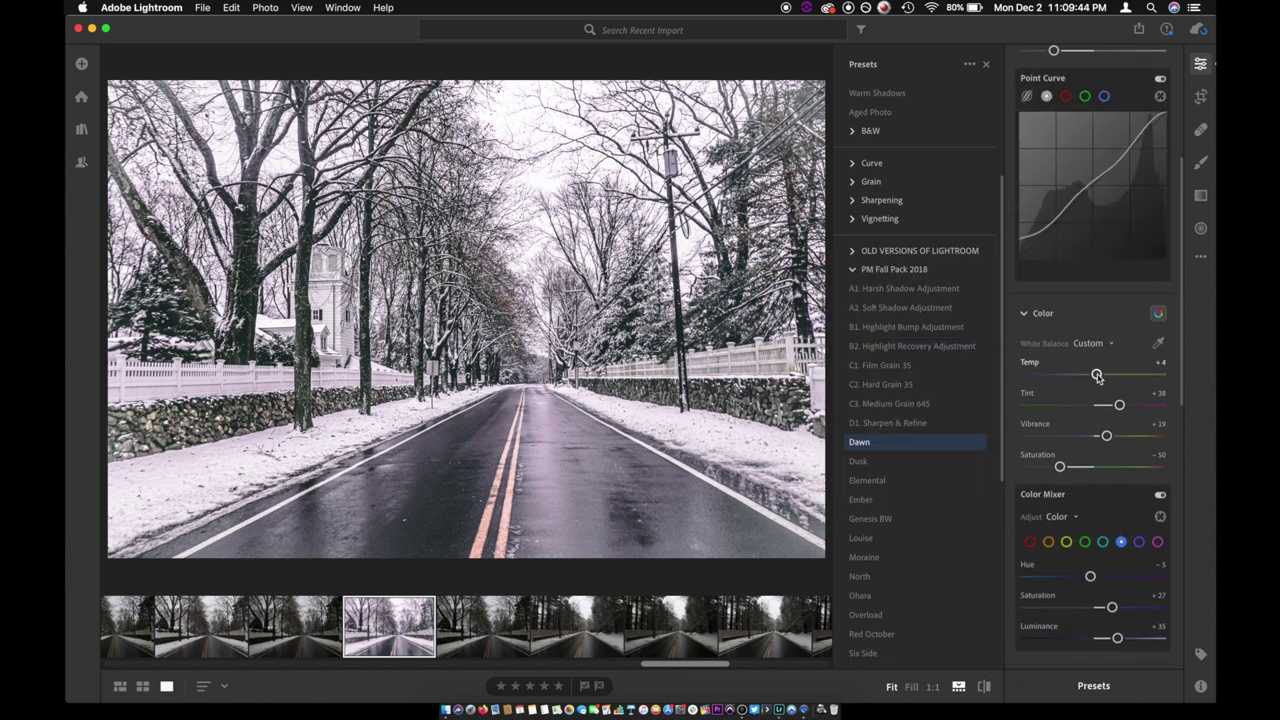
drag(1093, 376, 1087, 378)
scroll(1080, 378, up, 5)
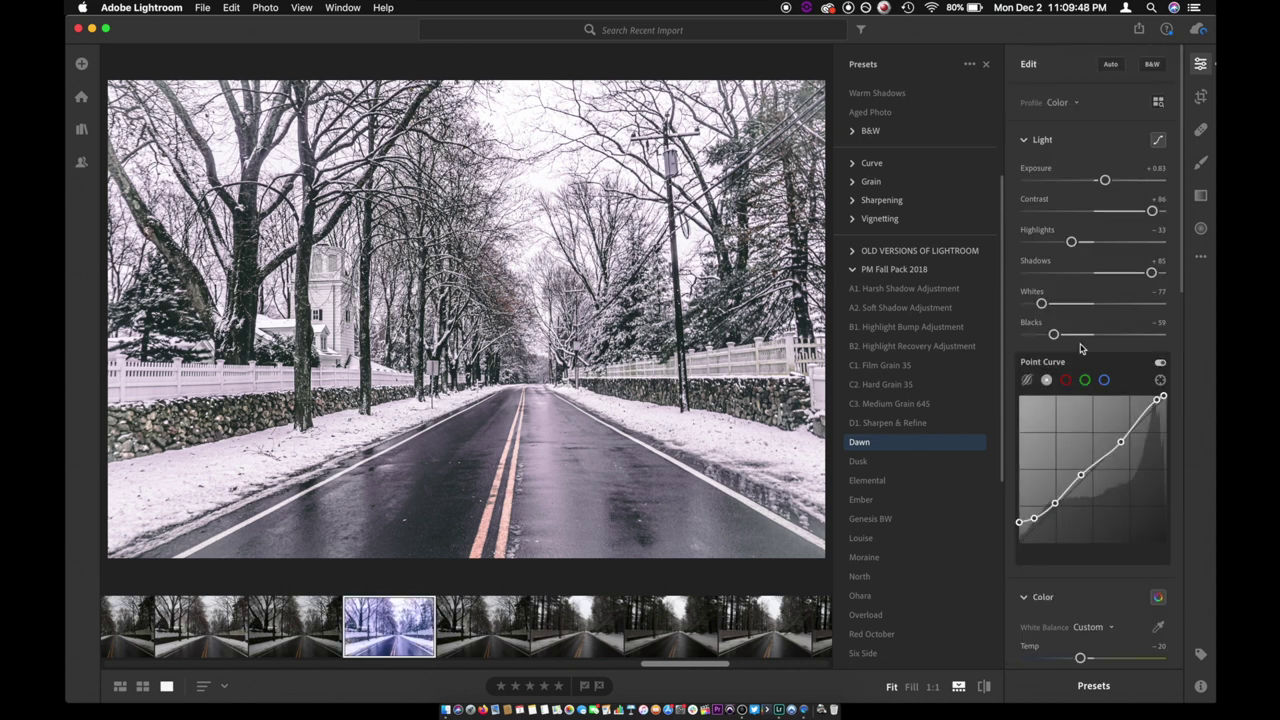
scroll(1110, 450, down, 5)
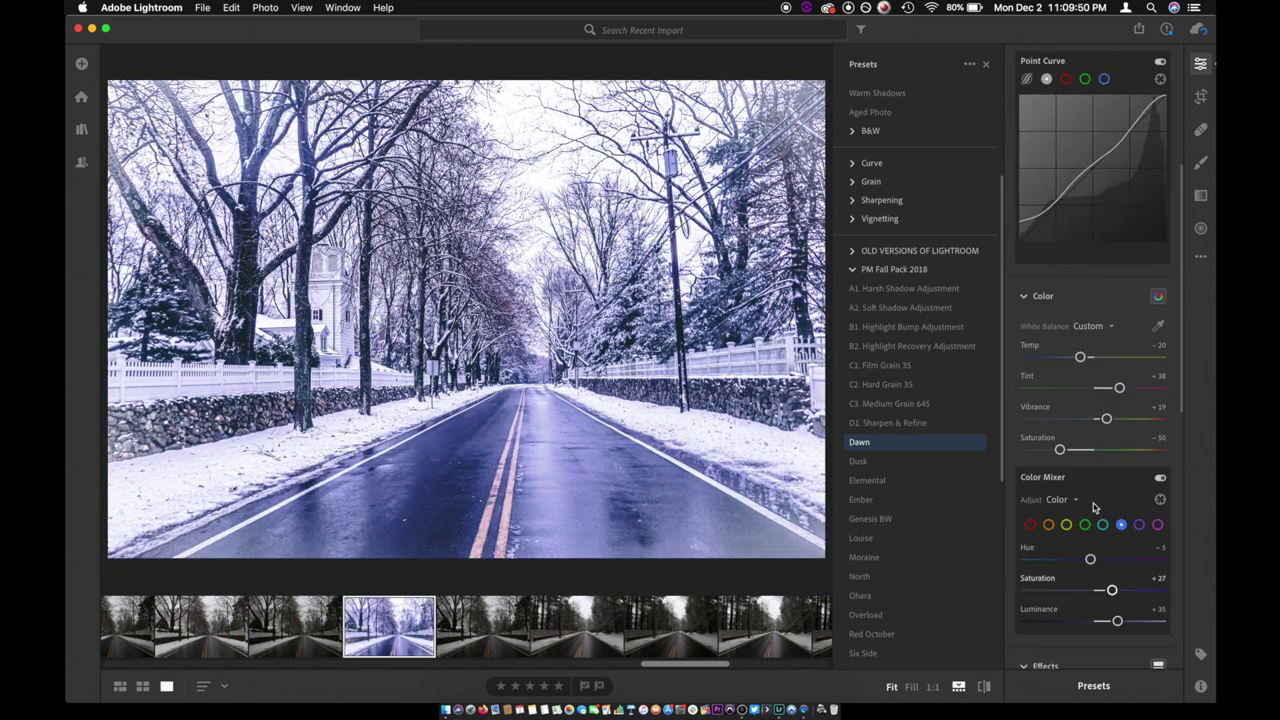
double_click(1079, 357)
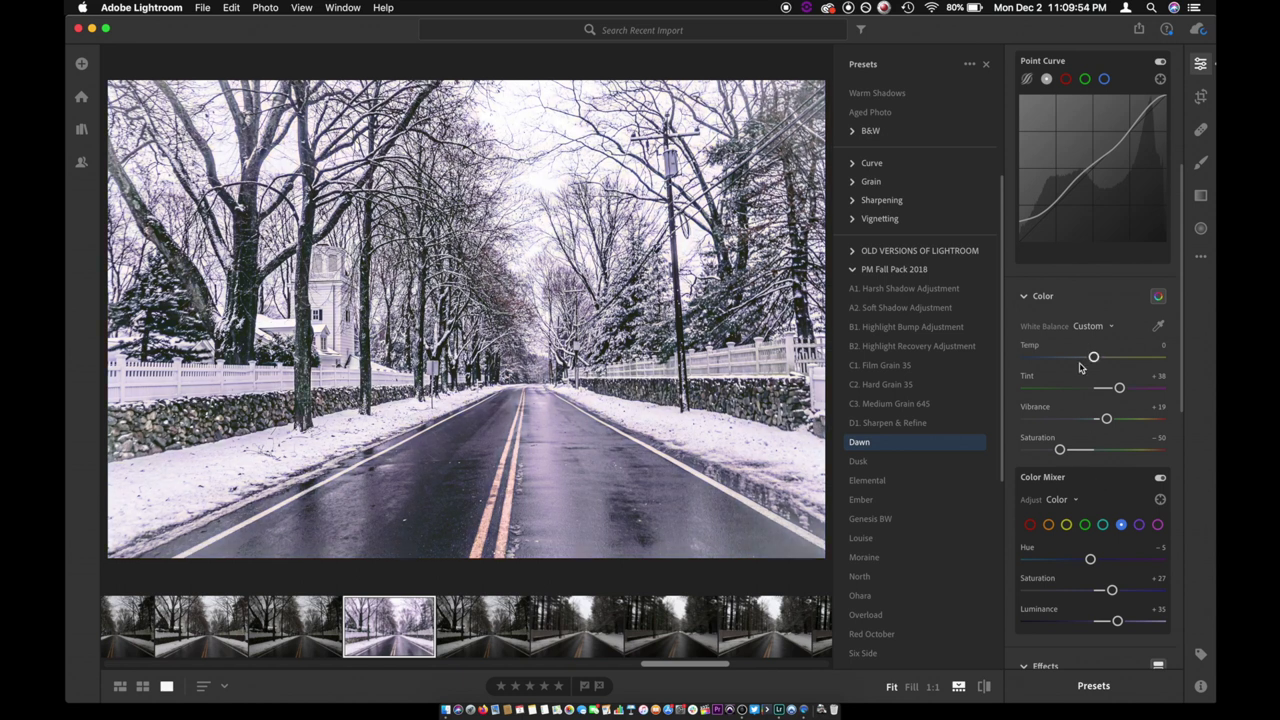
scroll(1084, 372, up, 5)
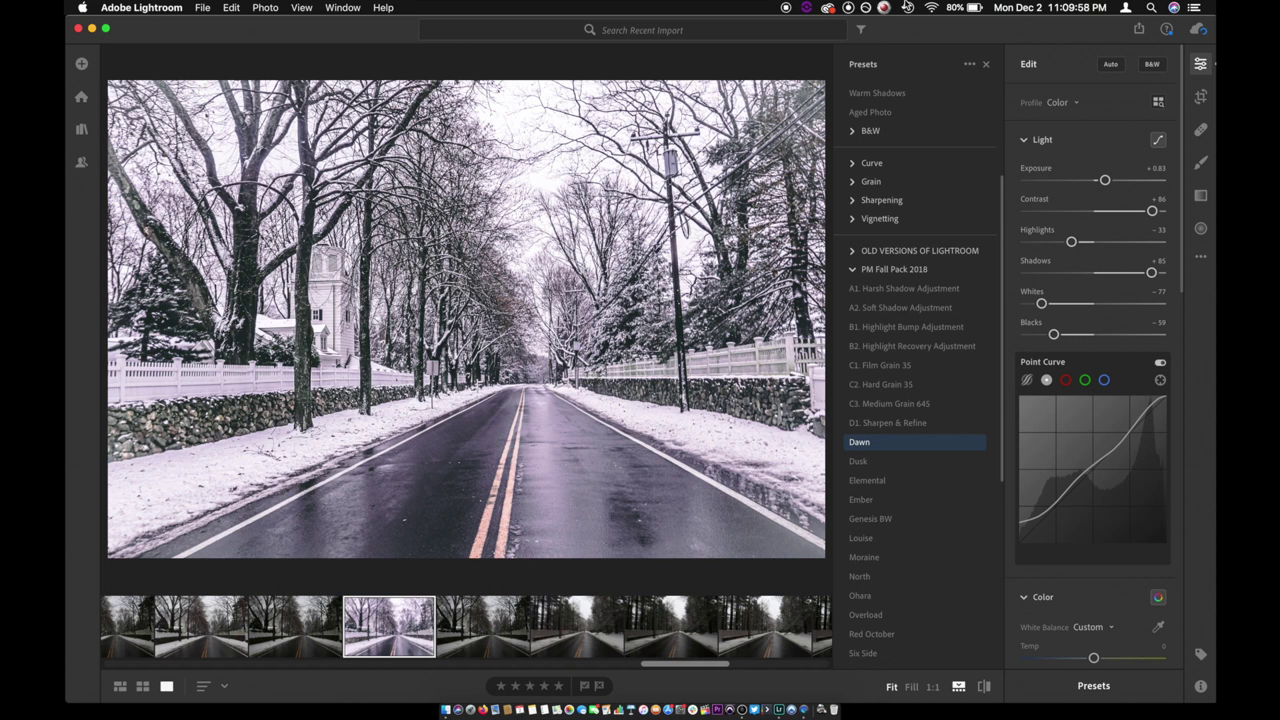
- Auto-straighten the photo to +0.45 and crop tighter, centred over the road
click(1207, 99)
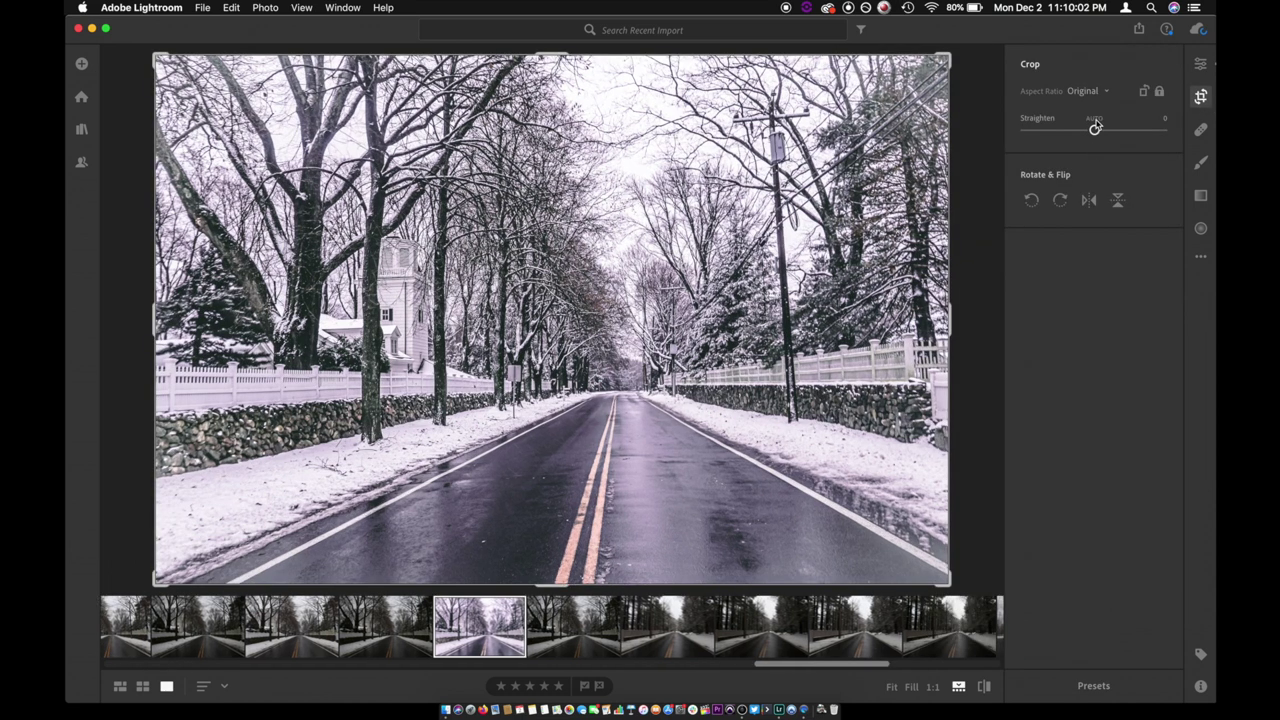
click(1094, 120)
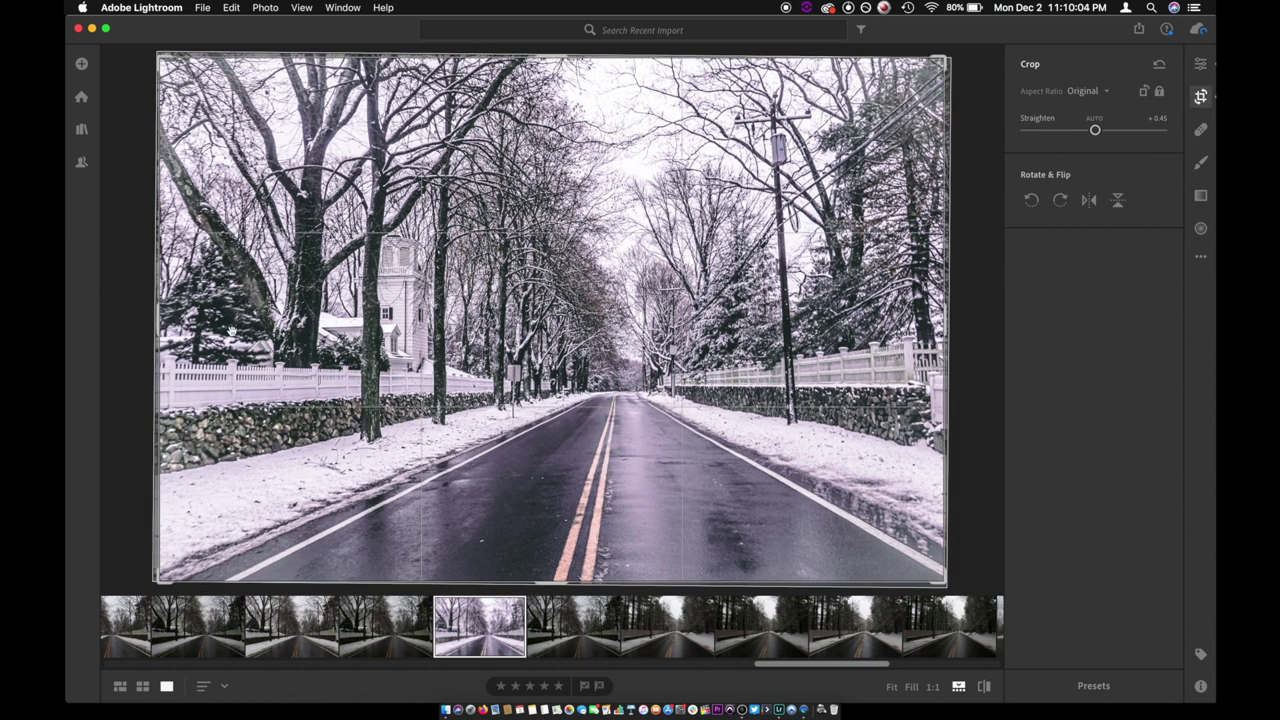
drag(157, 57, 235, 108)
drag(619, 407, 625, 367)
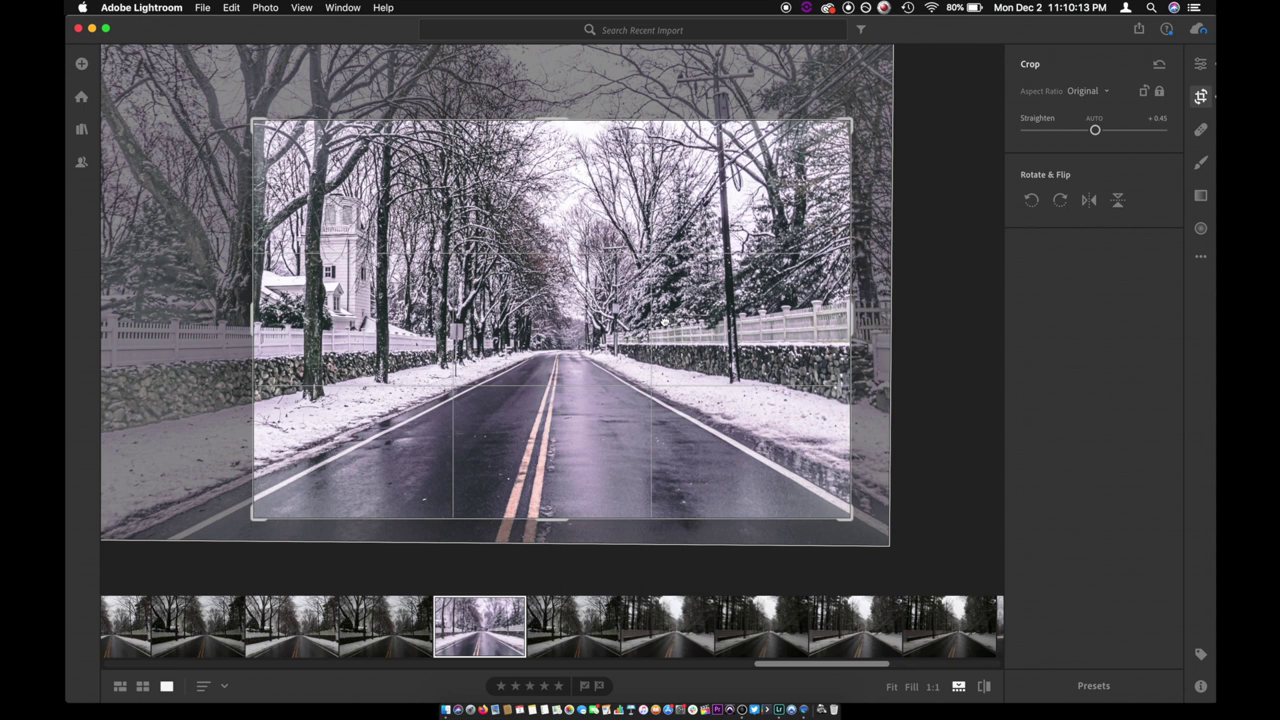
mouse_move(625, 367)
mouse_down()
mouse_move(615, 355)
mouse_move(647, 357)
mouse_up()
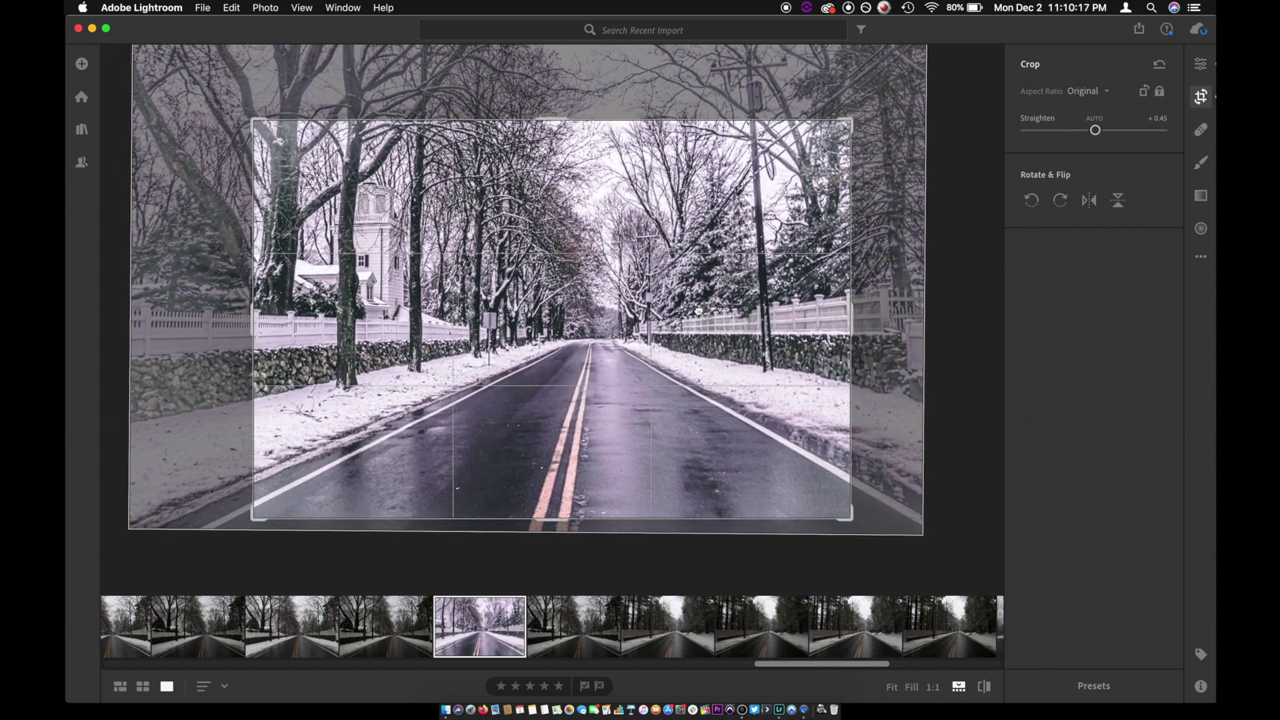
click(1203, 65)
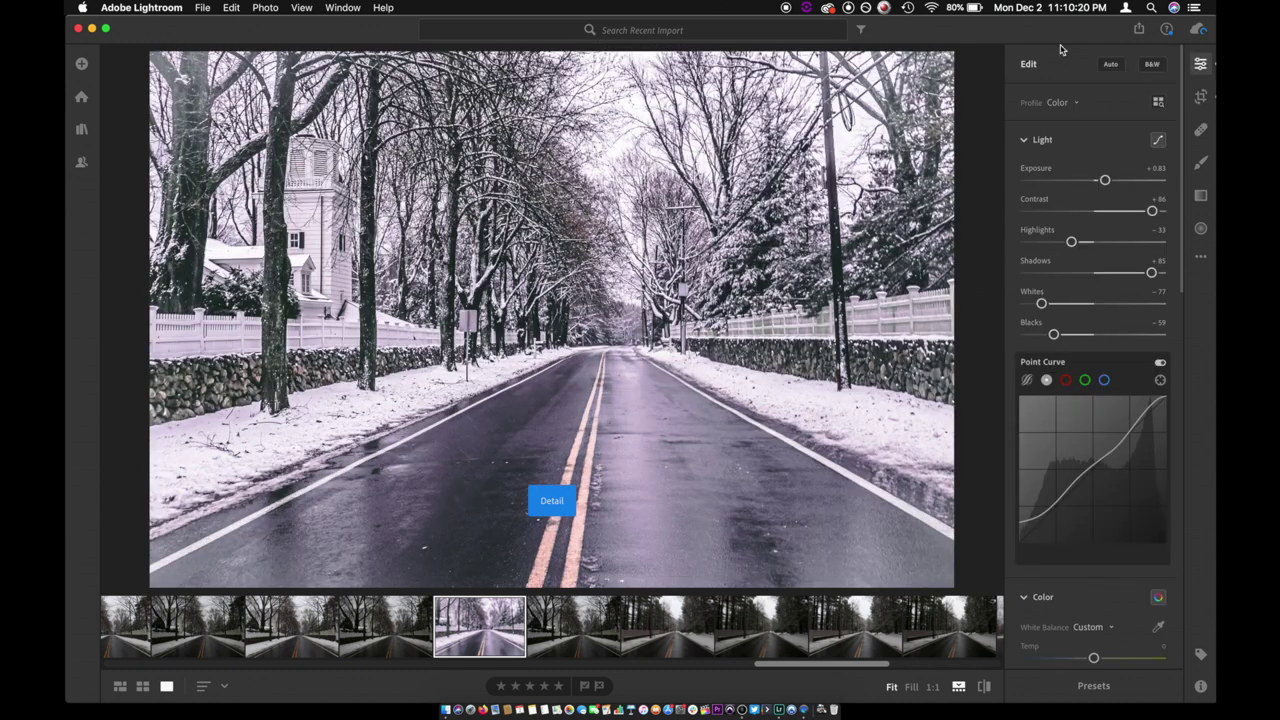
- Nudge the photo within the crop, review the framing, and commit the final crop
key(h)
click(1201, 97)
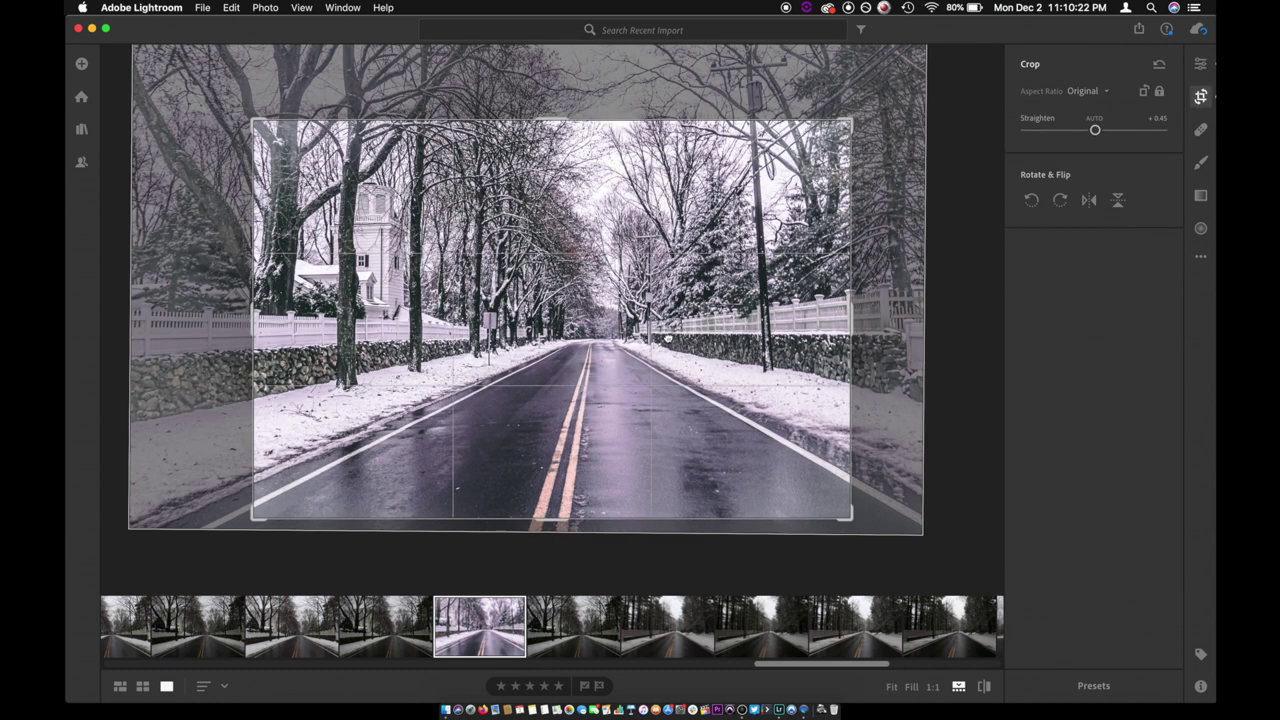
drag(669, 337, 640, 341)
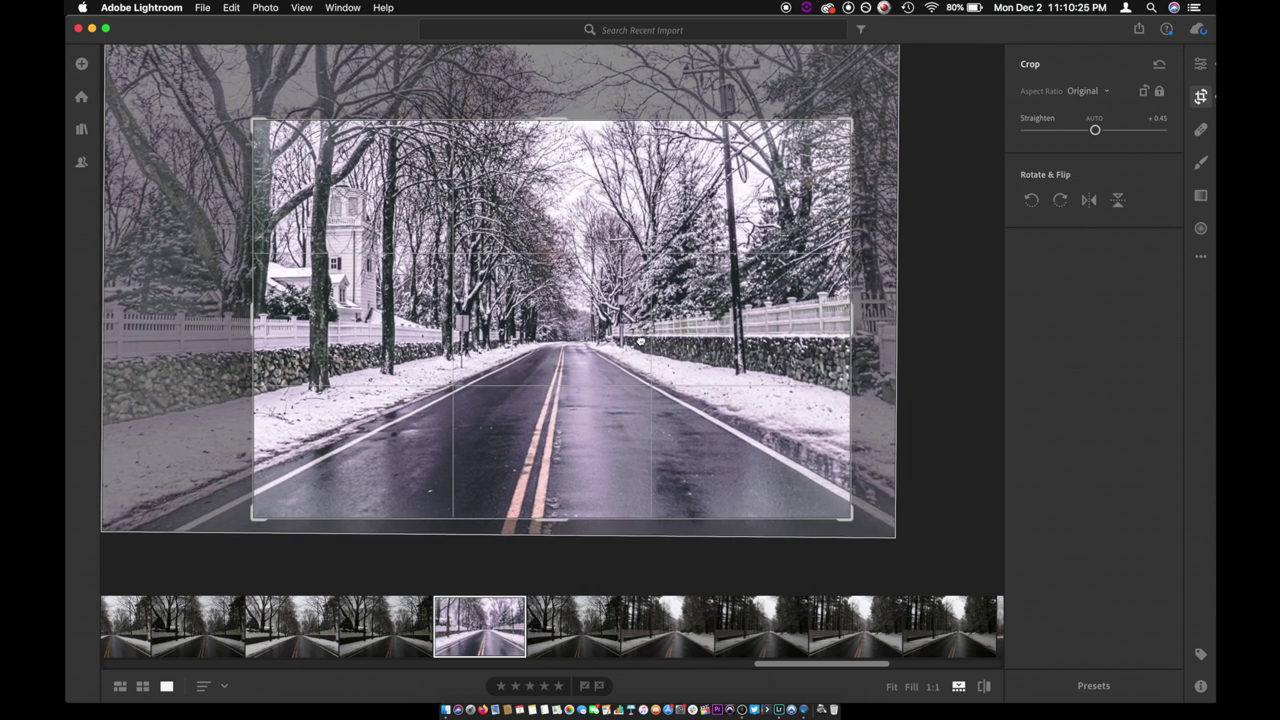
click(1203, 64)
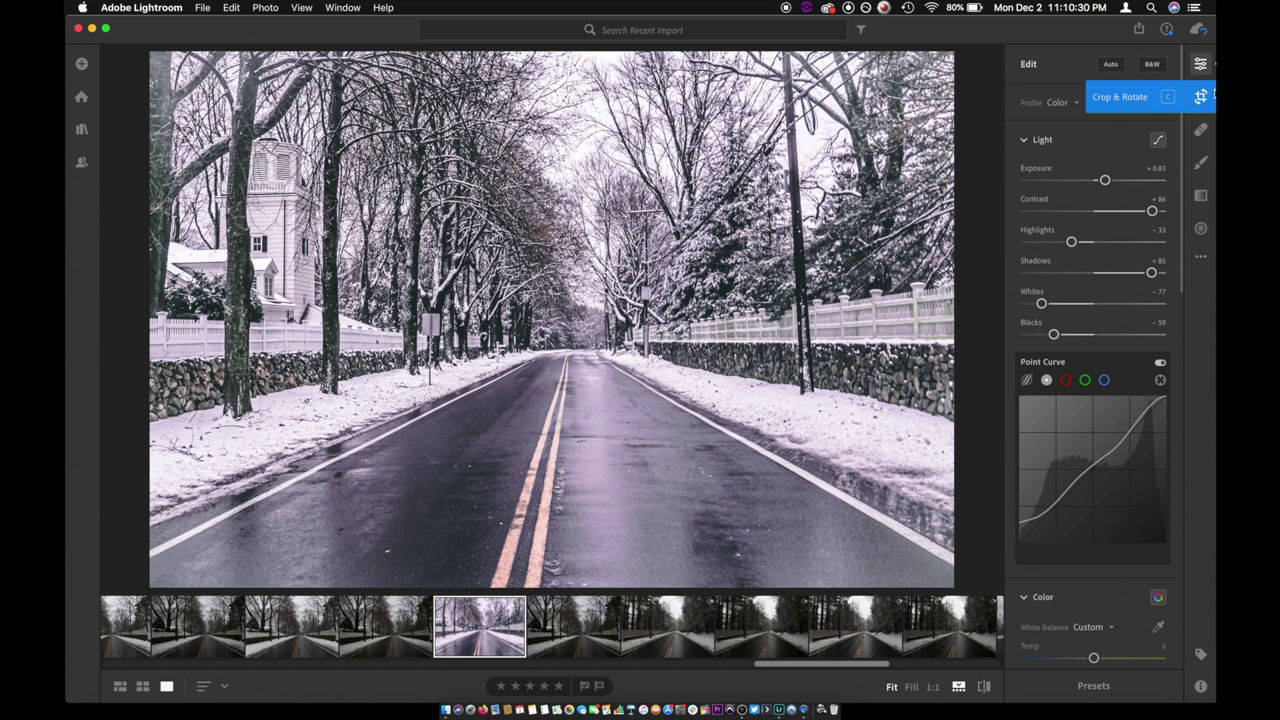
click(1201, 97)
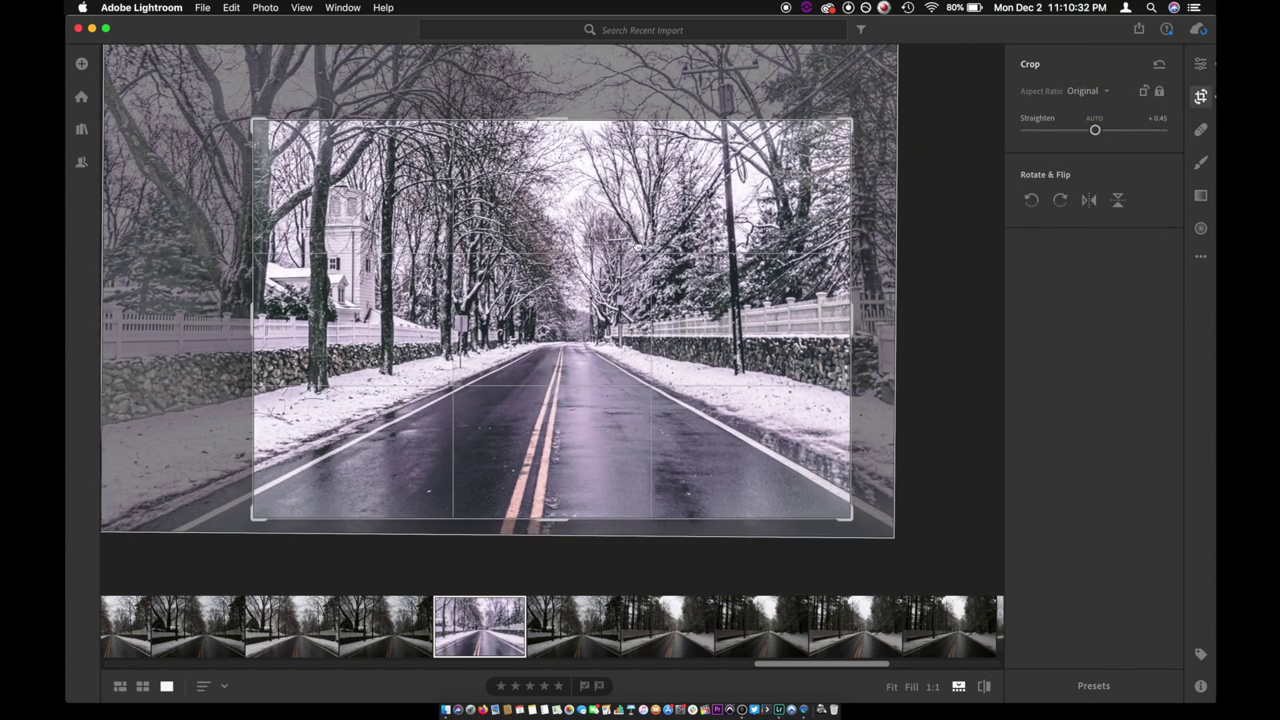
click(1203, 64)
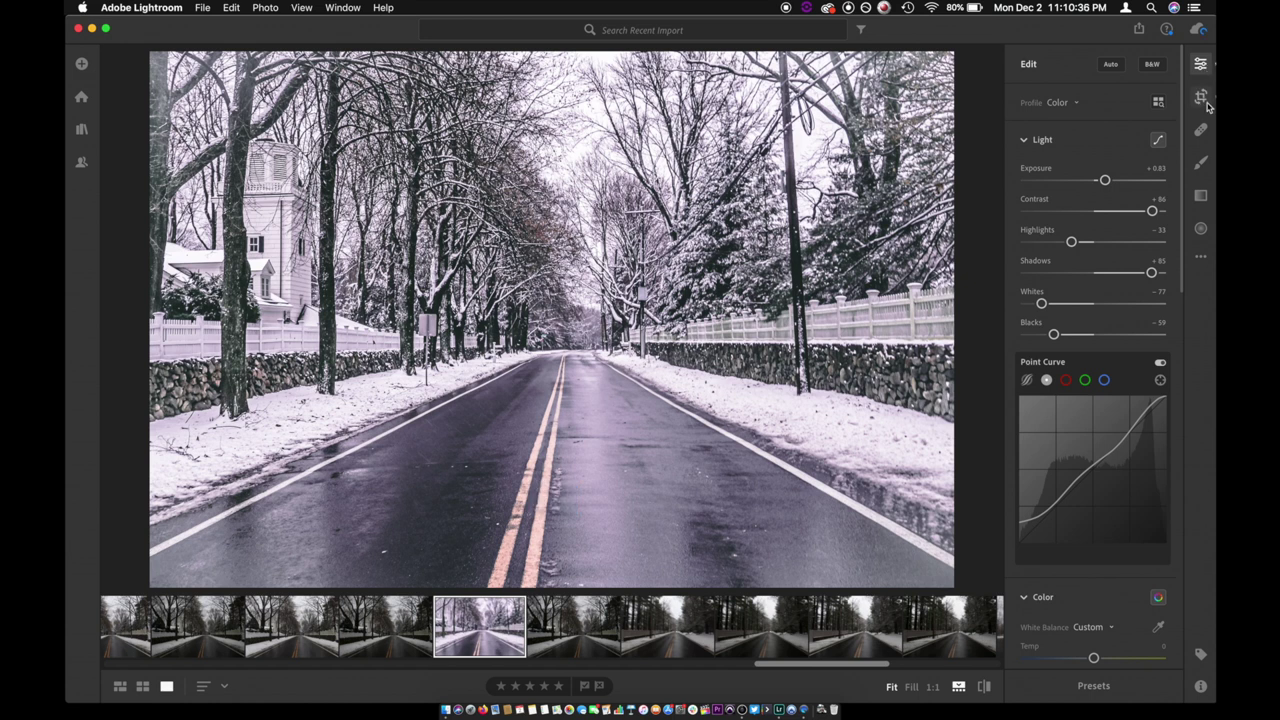
click(1201, 97)
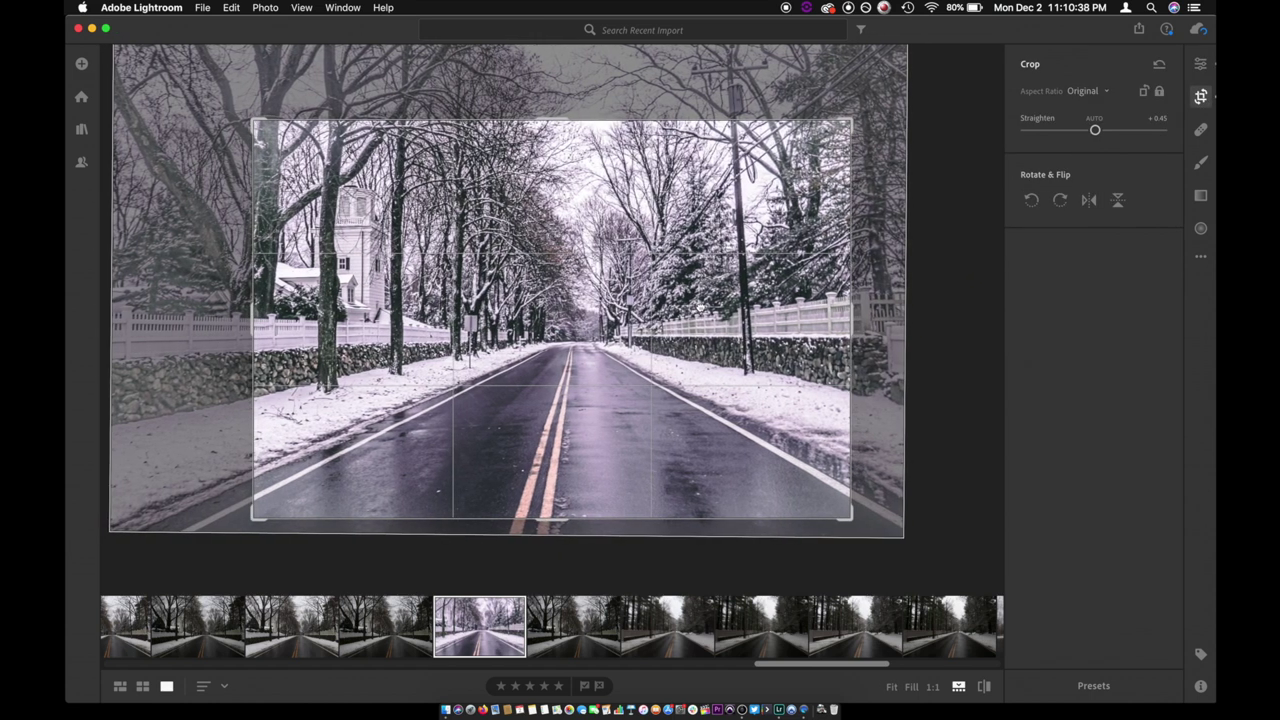
click(1201, 64)
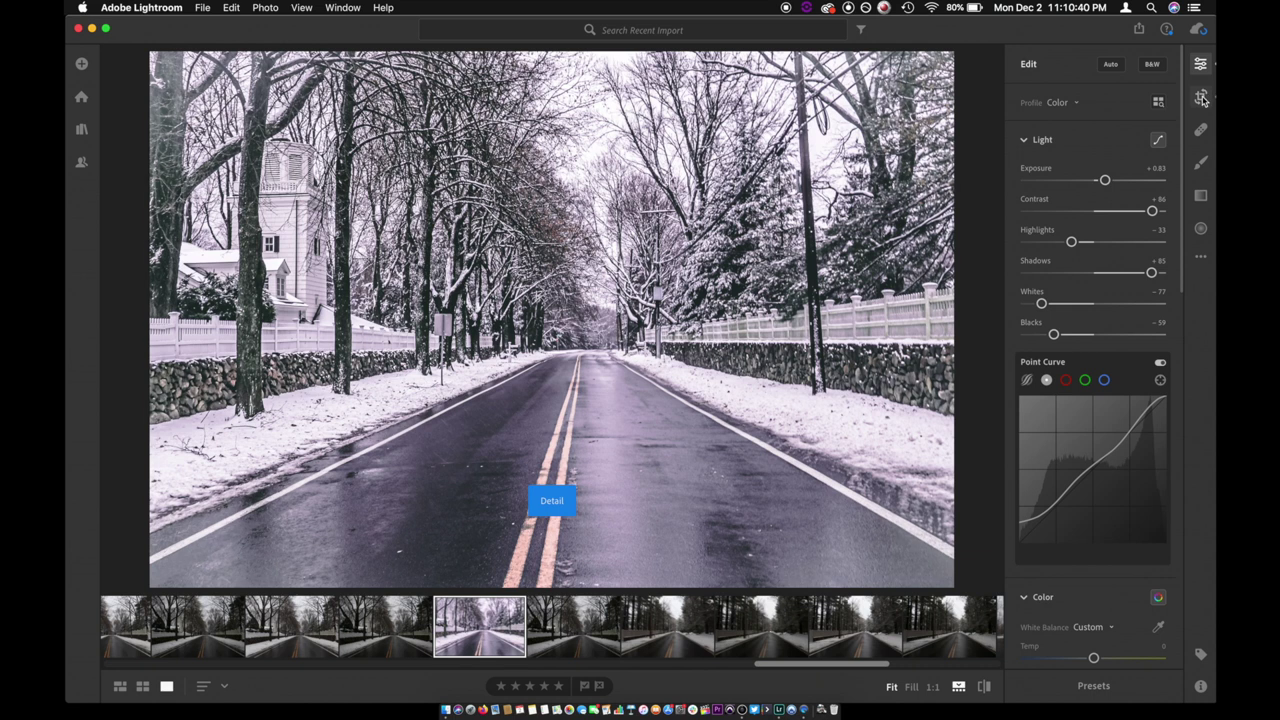
click(1201, 97)
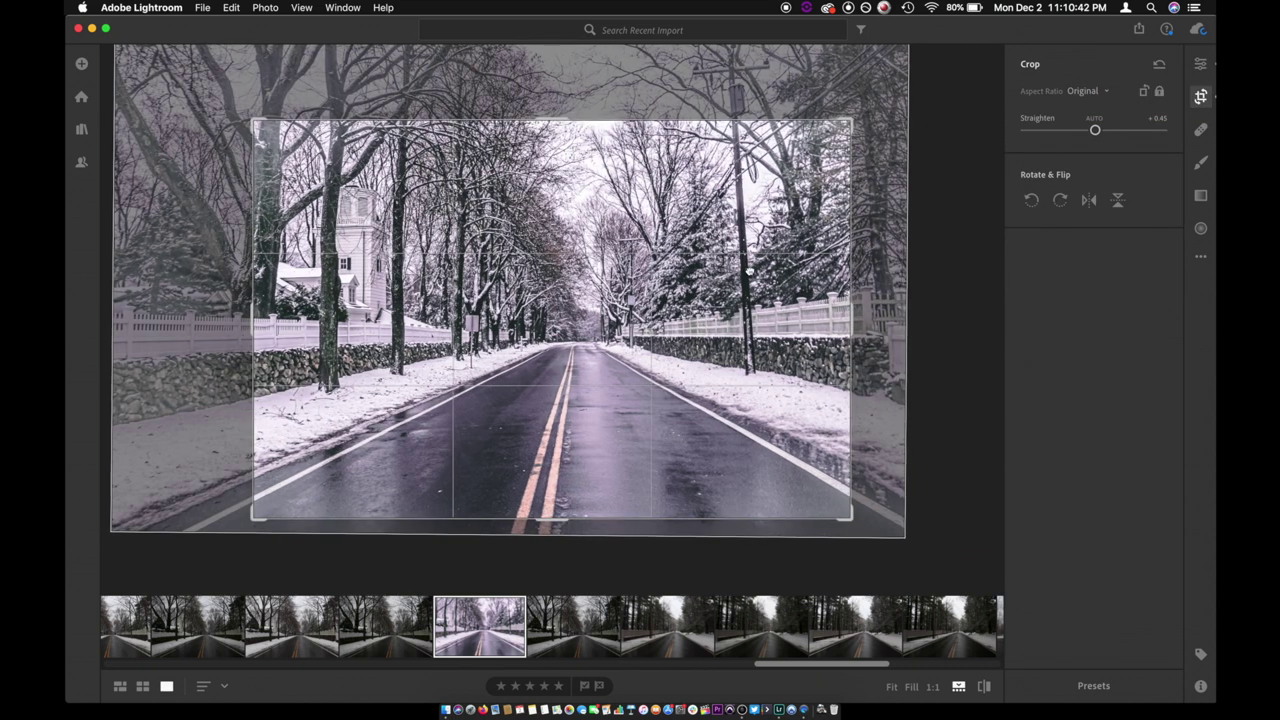
click(1197, 65)
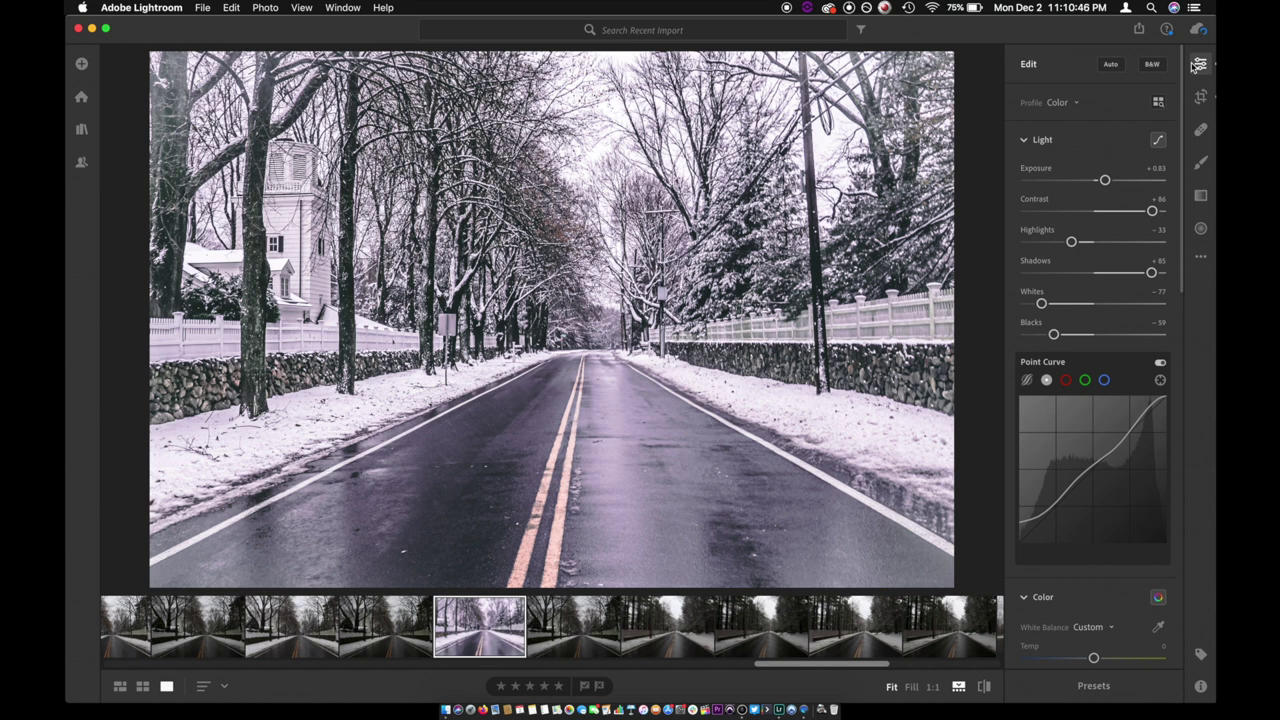
scroll(745, 613, left, 10)
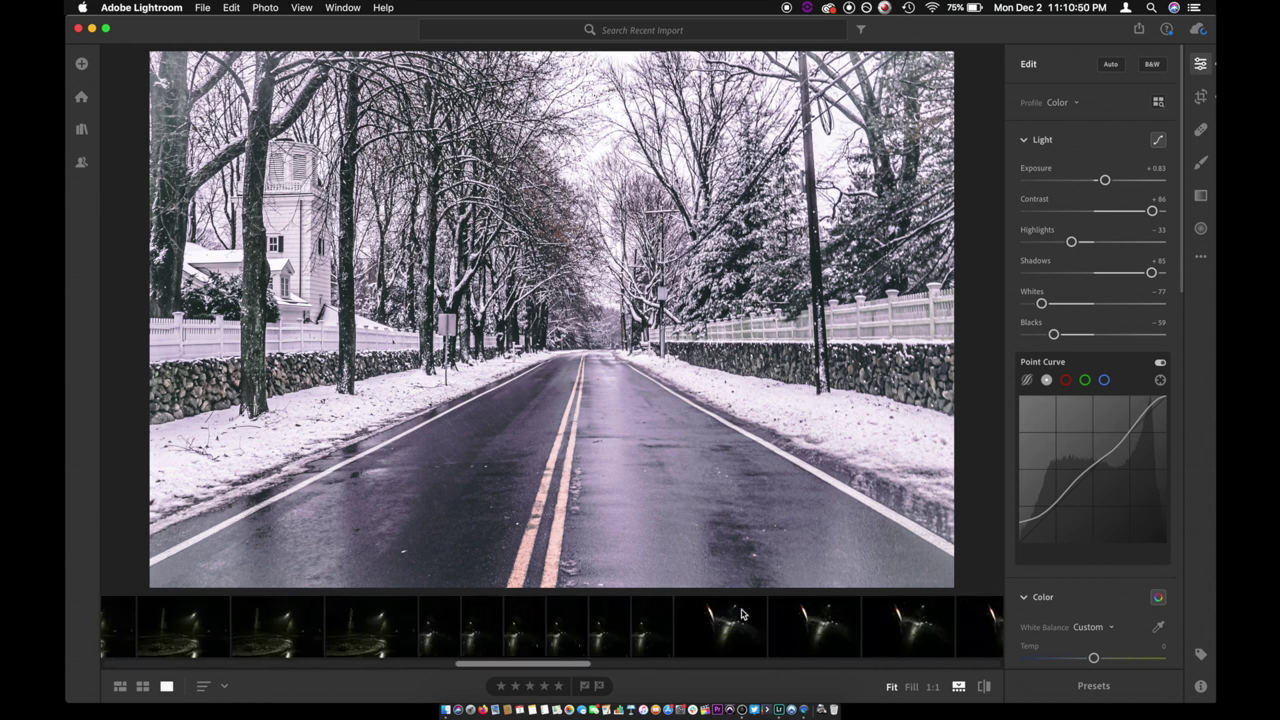
scroll(102, 621, left, 5)
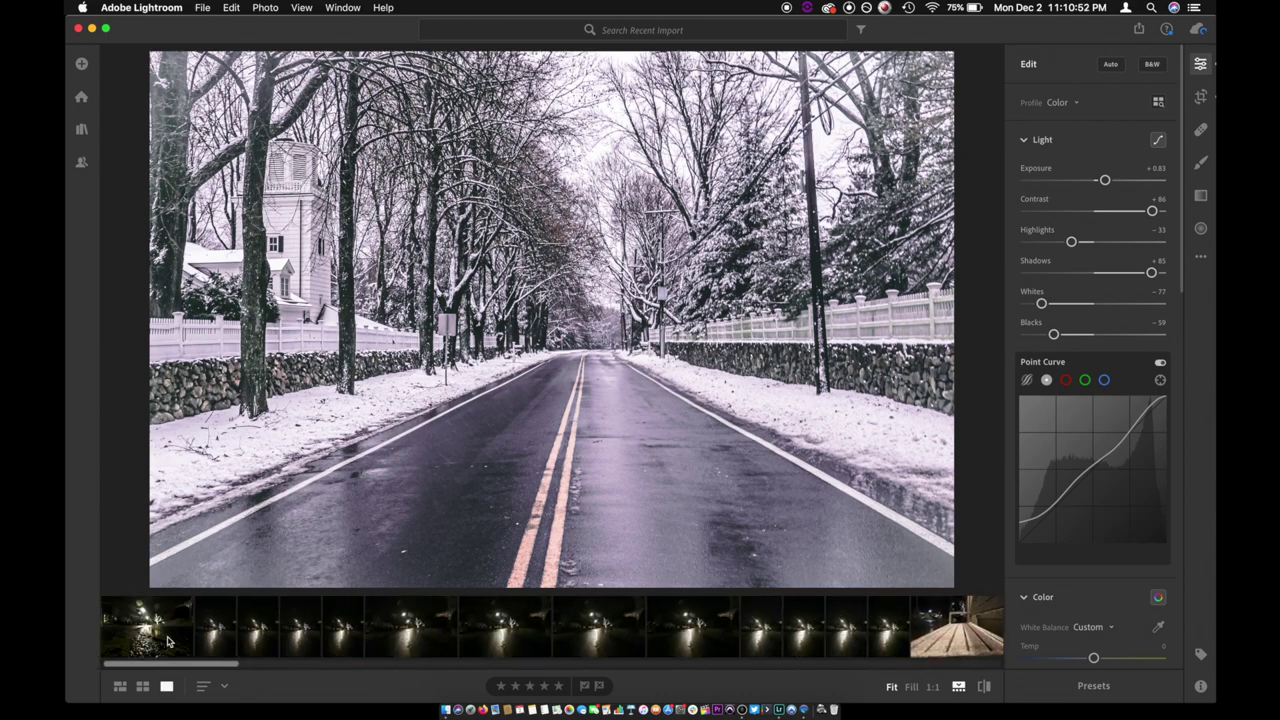